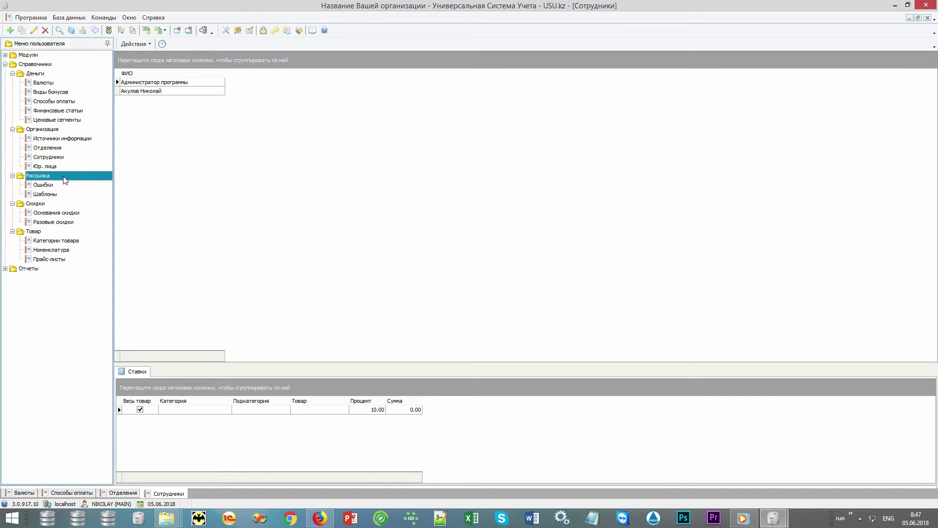
# Step: View the Шаблоны mailing directory and the two discount directories, Разовые скидки and Основания скидки
pyautogui.click(81, 198)
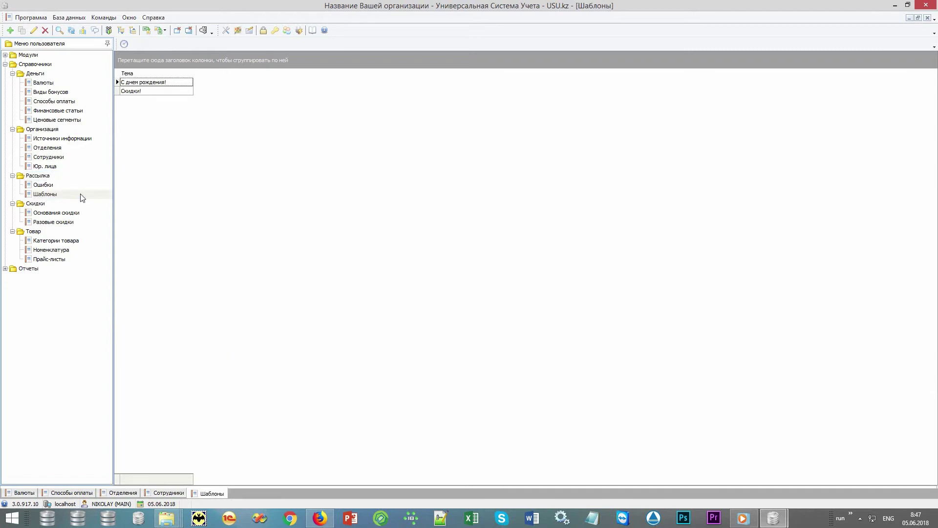
pyautogui.click(73, 204)
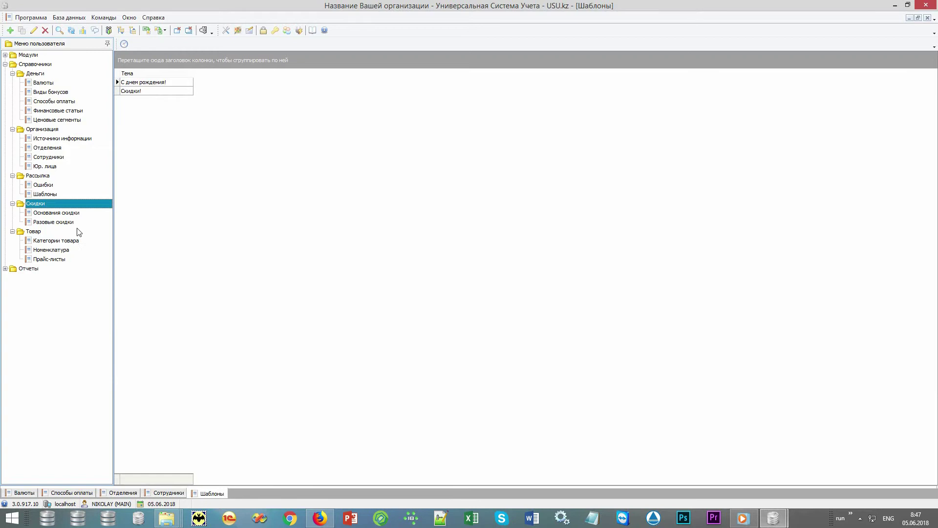
pyautogui.click(79, 222)
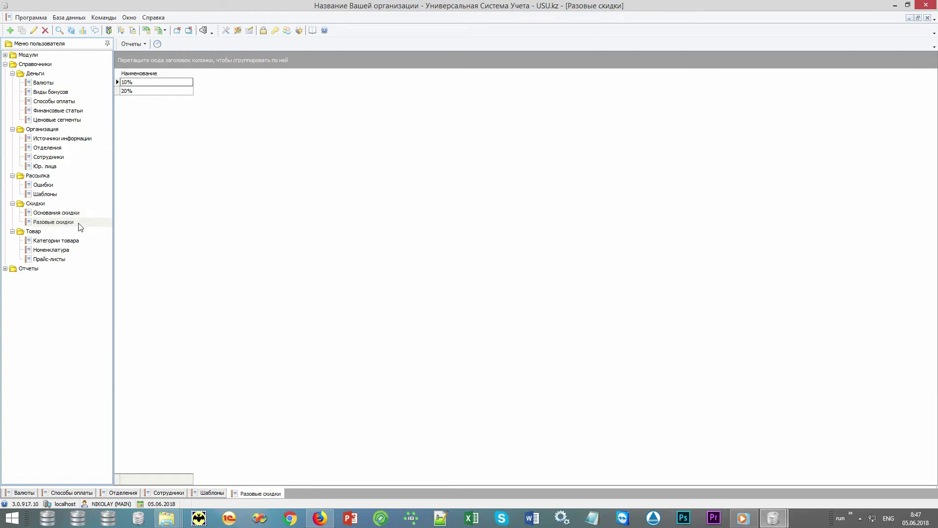
pyautogui.click(85, 214)
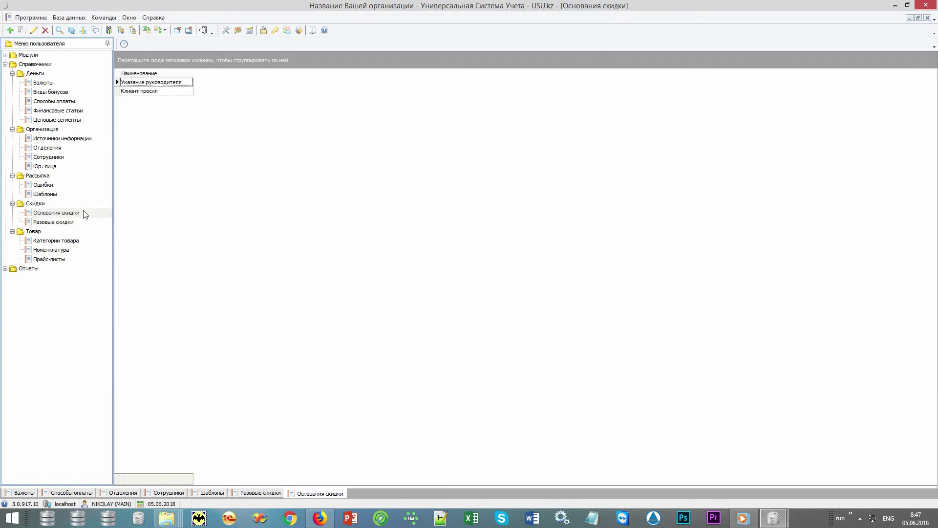
# Step: Examine the product categories and part images in the Номенклатура directory and the goods prices in the Прайс-листы directory
pyautogui.click(66, 230)
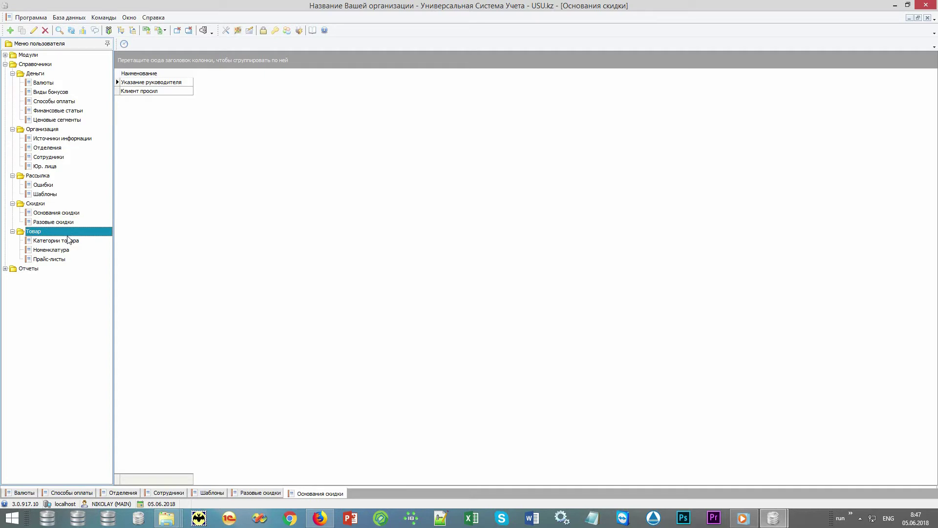
pyautogui.click(81, 252)
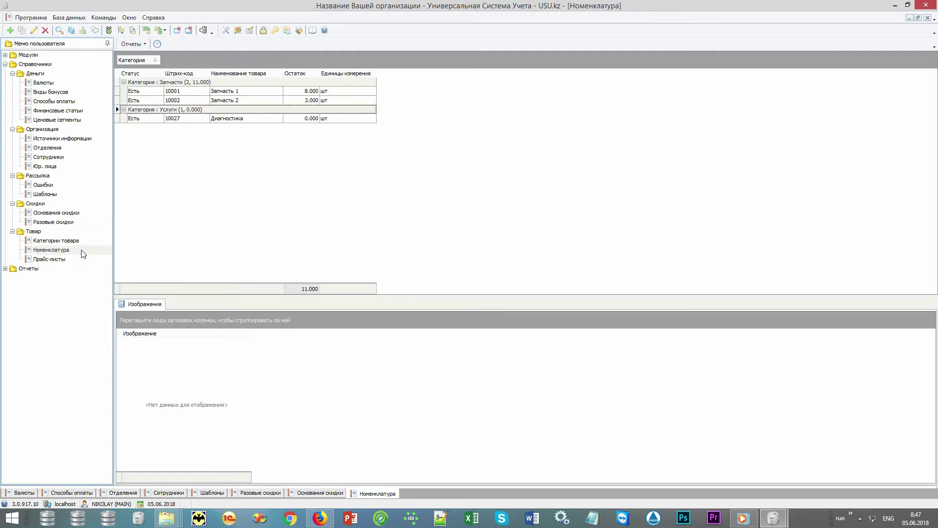
pyautogui.click(159, 112)
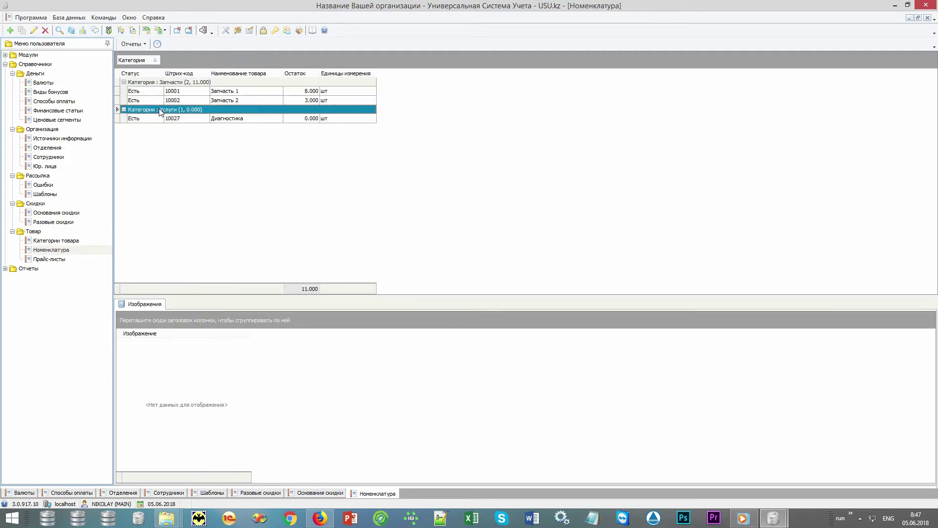
pyautogui.click(177, 83)
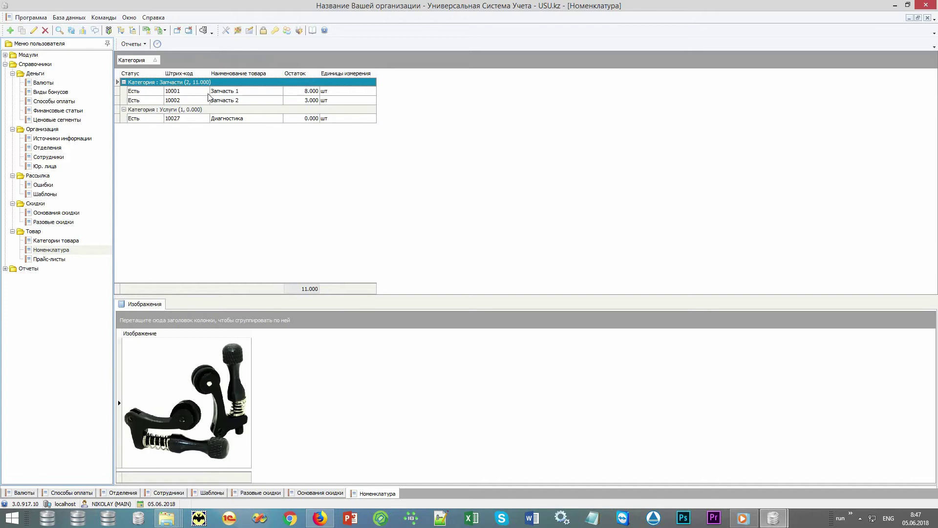
pyautogui.click(228, 100)
pyautogui.click(228, 93)
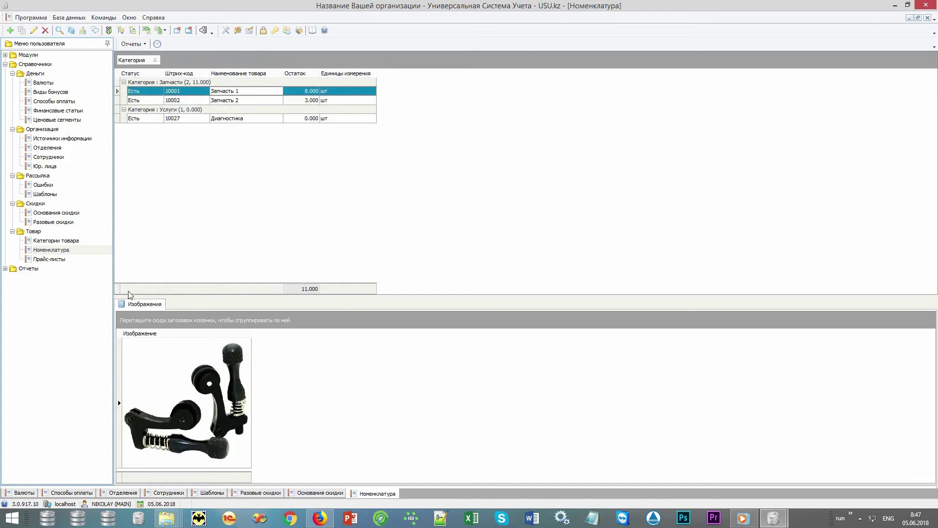
pyautogui.click(59, 259)
pyautogui.click(278, 390)
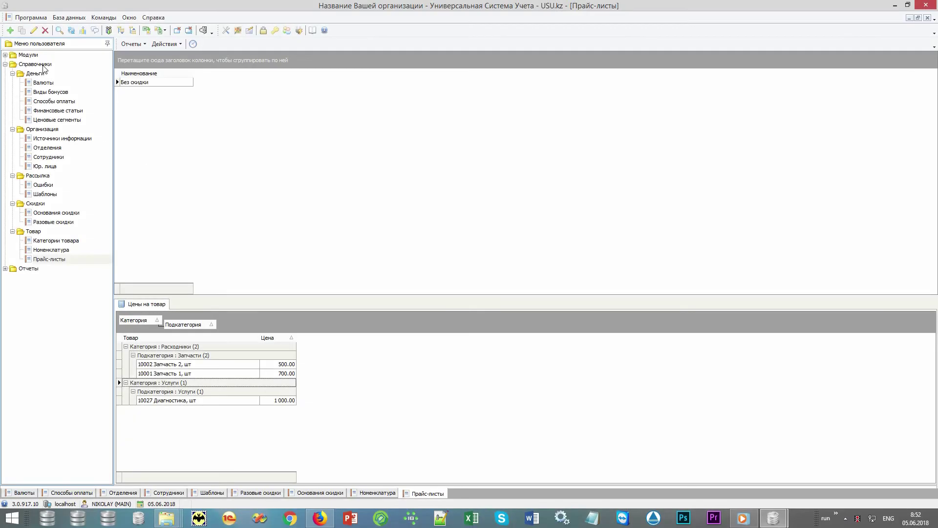
# Step: Collapse the Справочники group and open the Заказ-наряды module under Модули, Организация
pyautogui.doubleClick(43, 65)
pyautogui.doubleClick(28, 54)
pyautogui.doubleClick(57, 65)
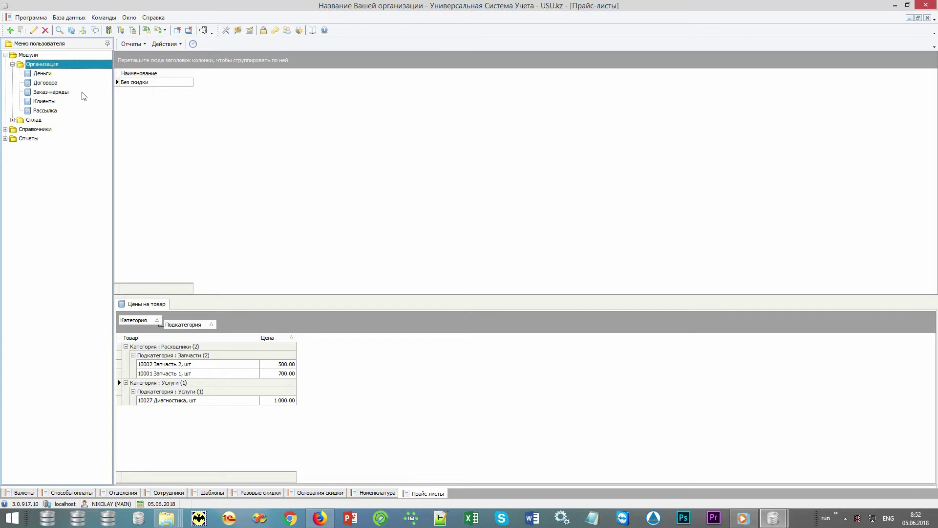
pyautogui.doubleClick(84, 95)
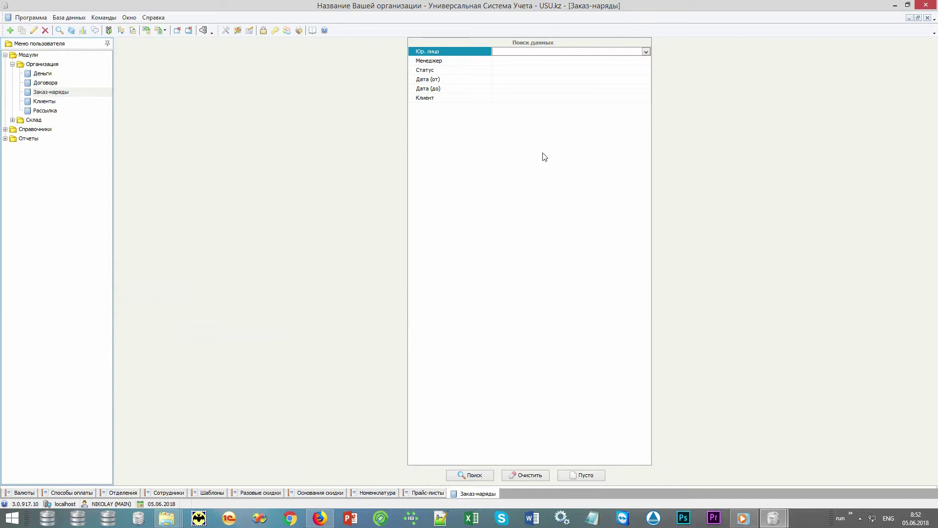
# Step: Look over the date and client search criteria, clear them all, and run the work order search without filters
pyautogui.click(461, 80)
pyautogui.click(462, 88)
pyautogui.click(462, 97)
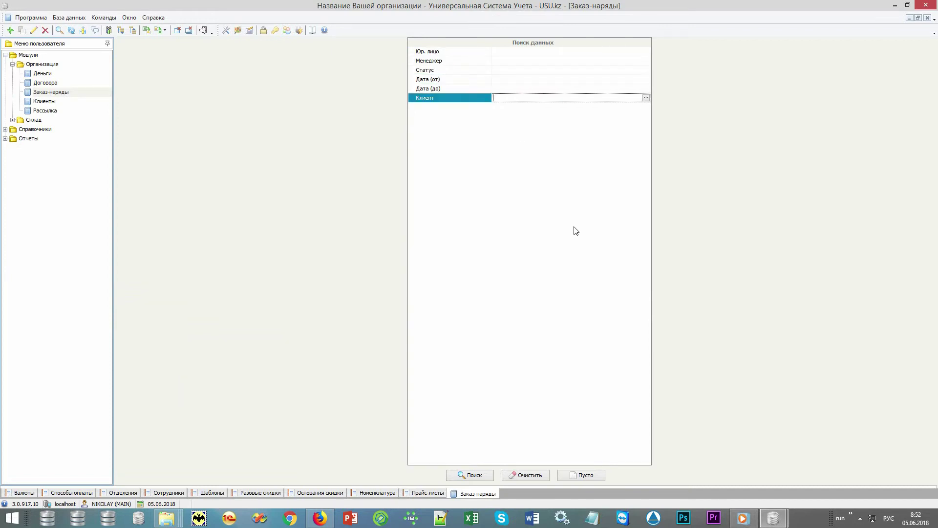
pyautogui.click(537, 475)
pyautogui.click(476, 475)
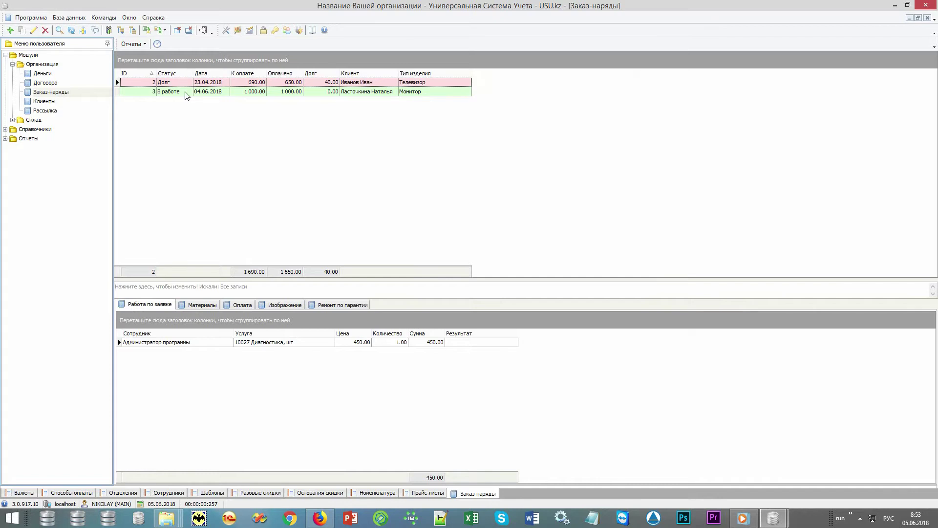
# Step: Start a new work order record and view the choices for its Менеджер field, keeping the current manager
pyautogui.rightClick(189, 110)
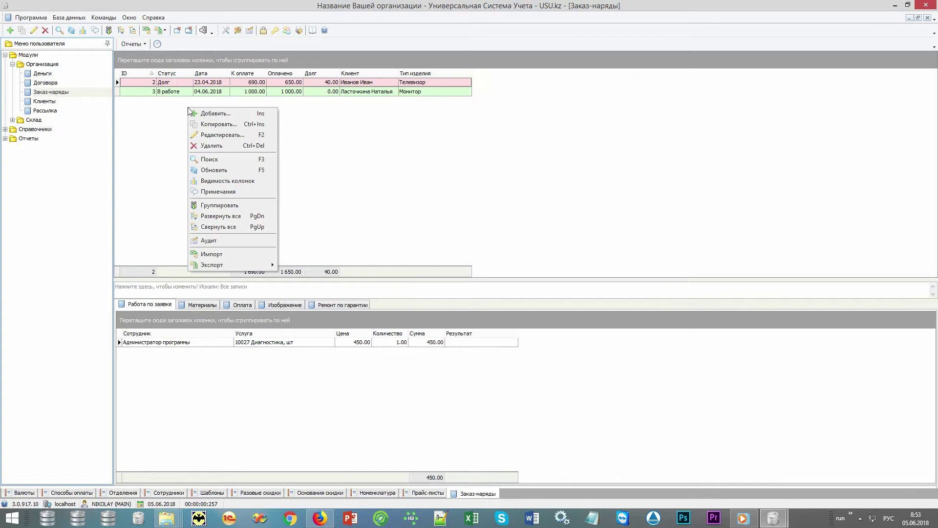
pyautogui.click(225, 114)
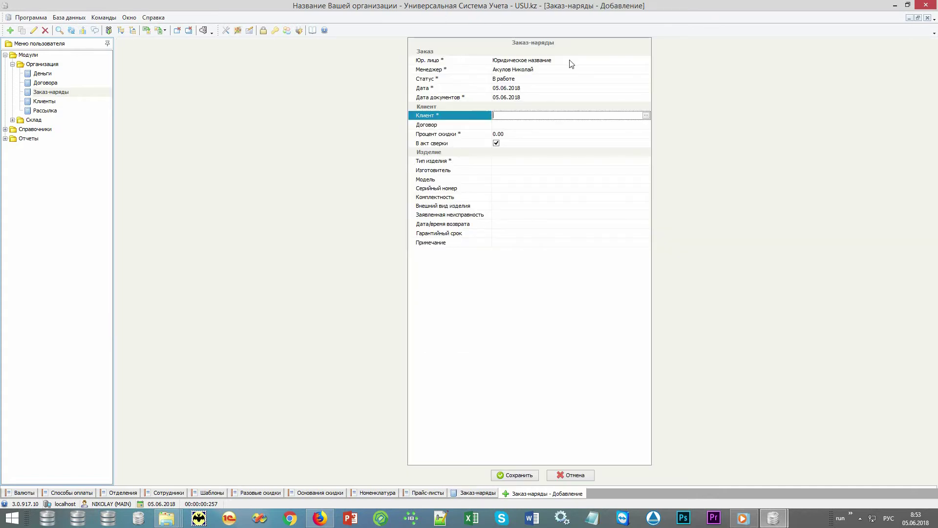
pyautogui.click(581, 70)
pyautogui.click(645, 70)
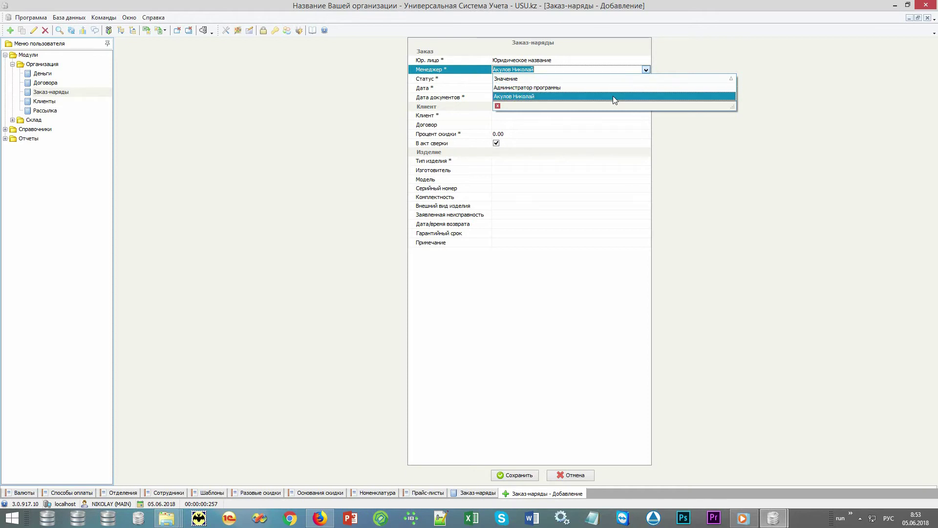
pyautogui.click(724, 216)
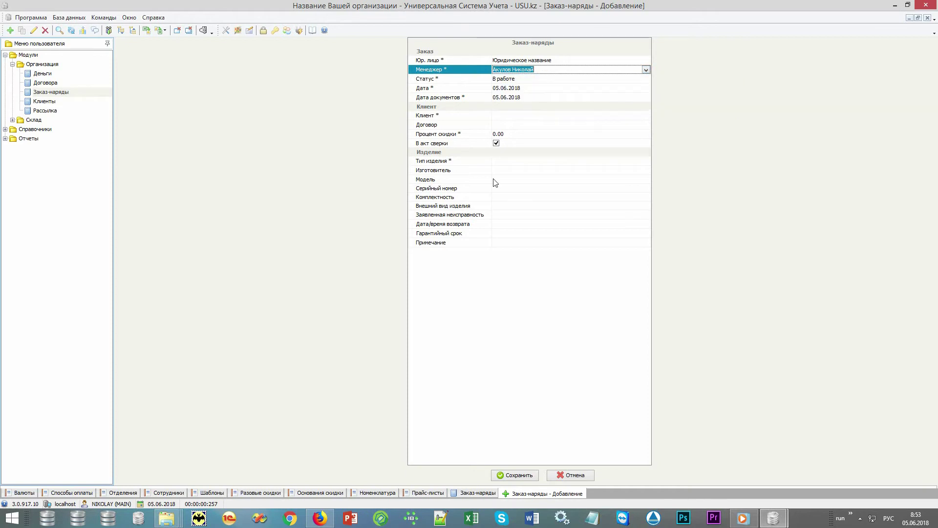
# Step: Open the client selection list for the work order's Клиент field and view the record commands available there
pyautogui.click(465, 119)
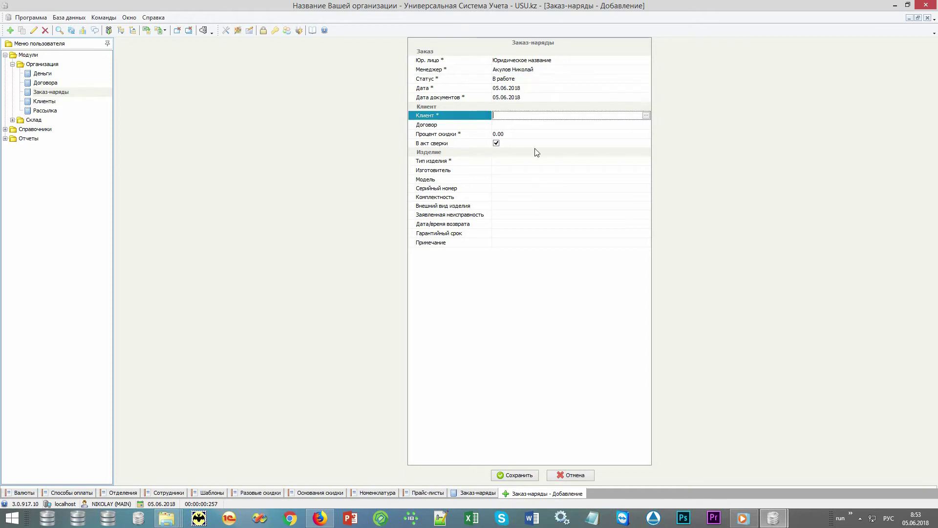
pyautogui.click(646, 116)
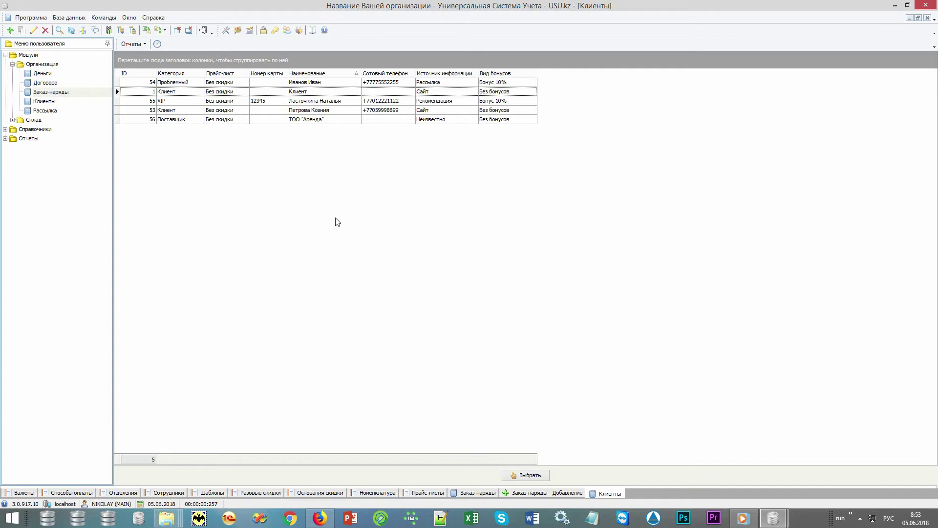
pyautogui.rightClick(336, 219)
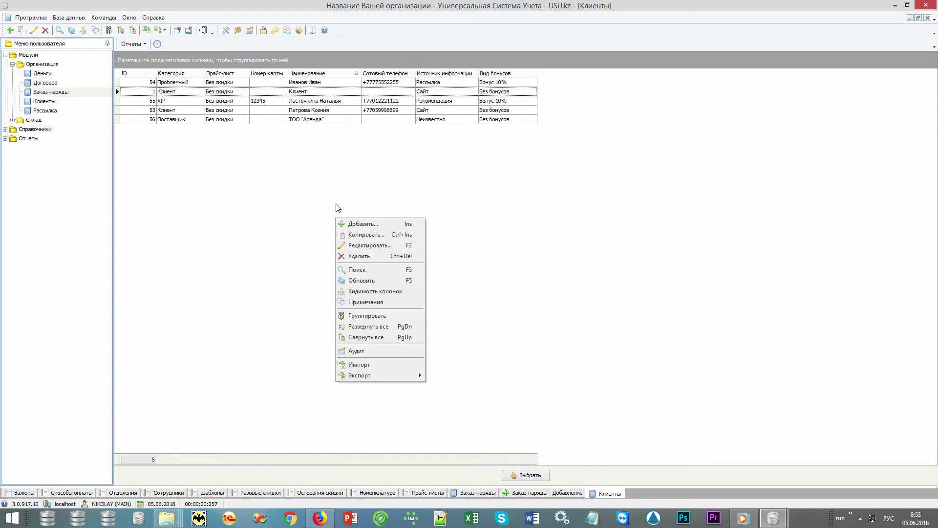
pyautogui.click(305, 162)
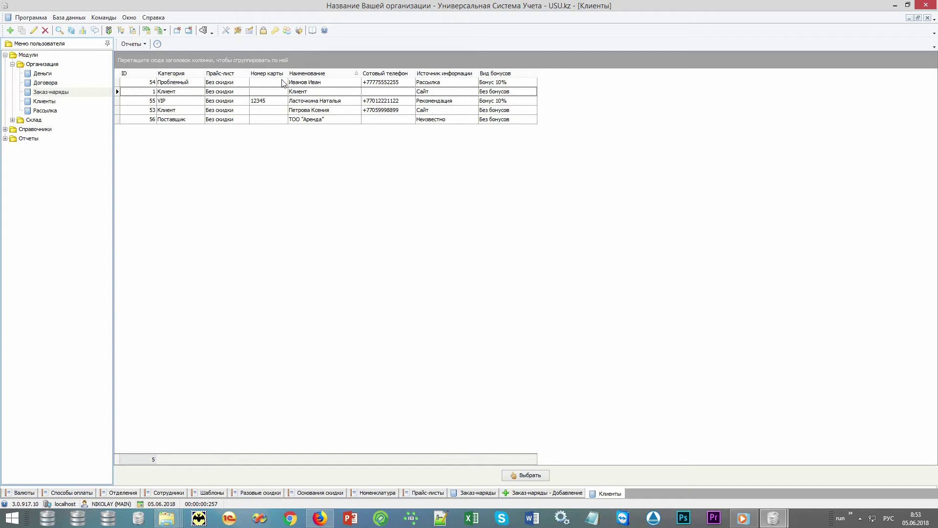
# Step: Examine the clients' categories, price lists, information sources and bonus types, and highlight the VIP client's record
pyautogui.click(197, 83)
pyautogui.click(189, 93)
pyautogui.click(185, 102)
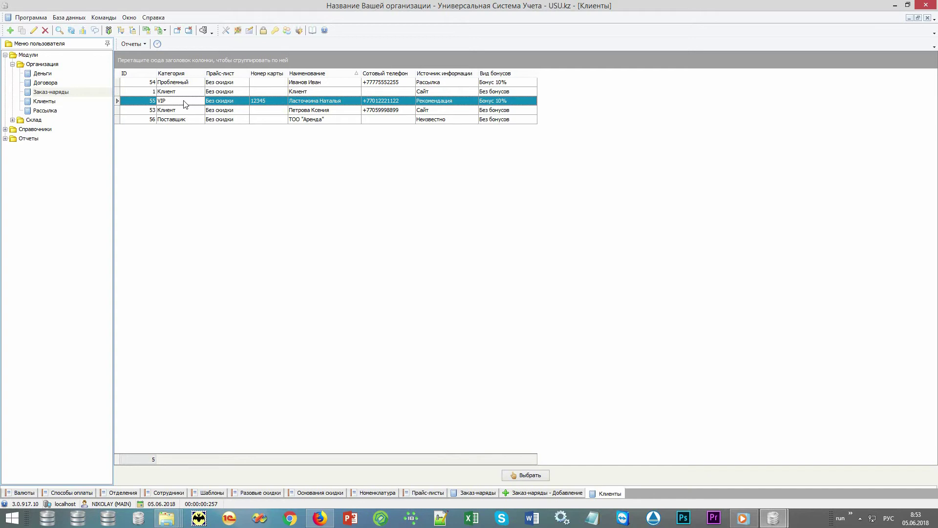
pyautogui.click(239, 103)
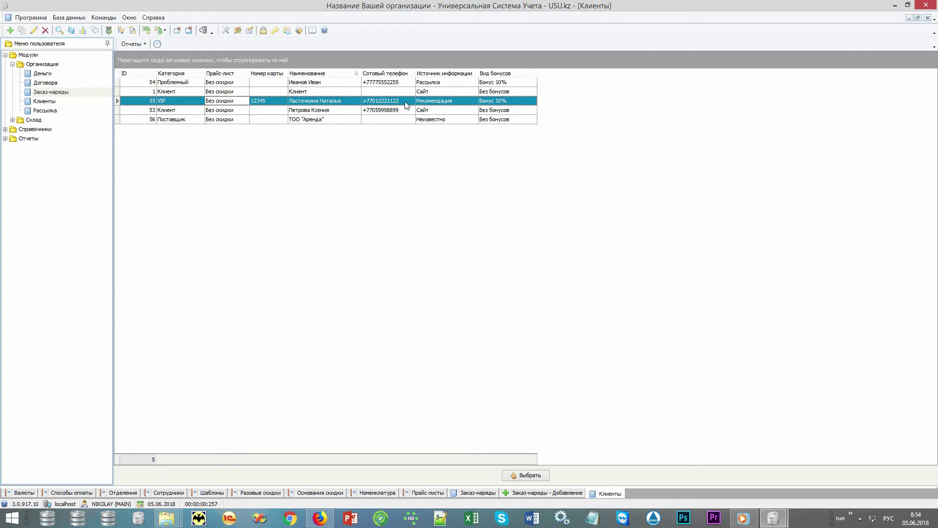
pyautogui.click(434, 103)
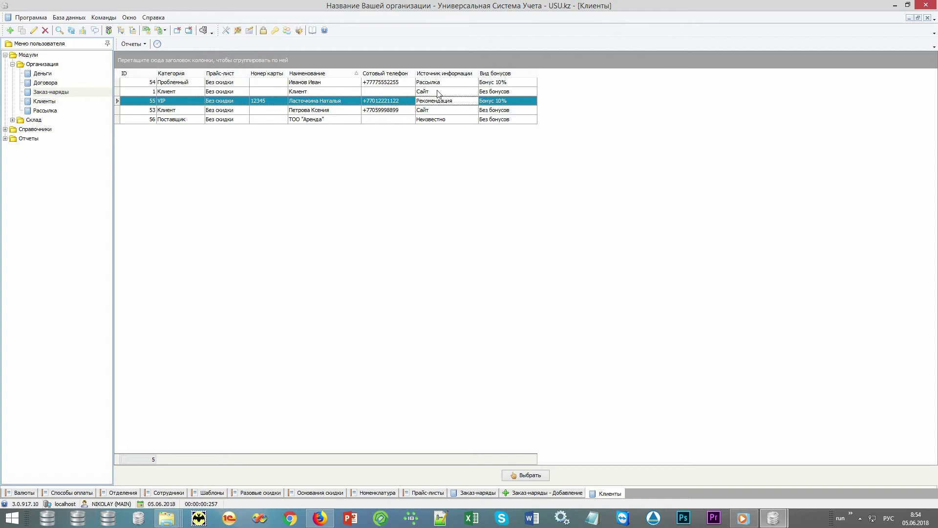
pyautogui.click(436, 92)
pyautogui.click(452, 83)
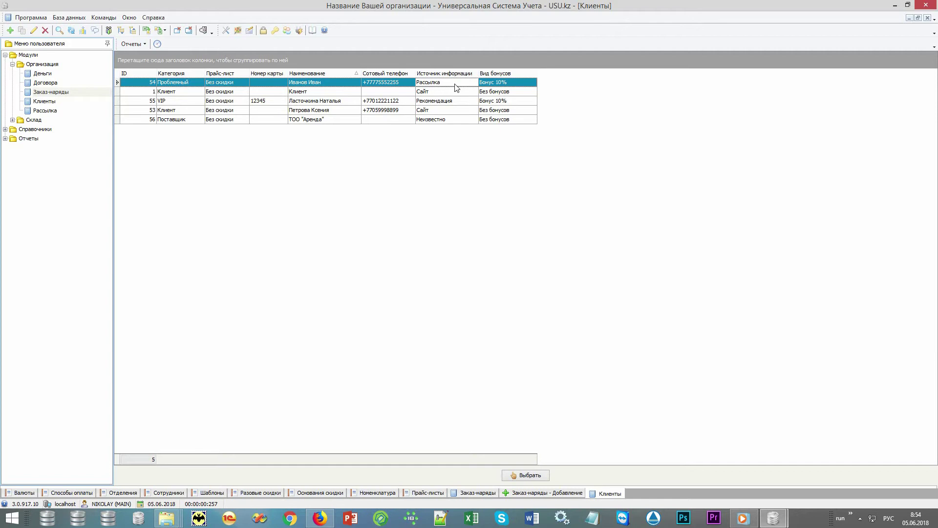
pyautogui.click(487, 86)
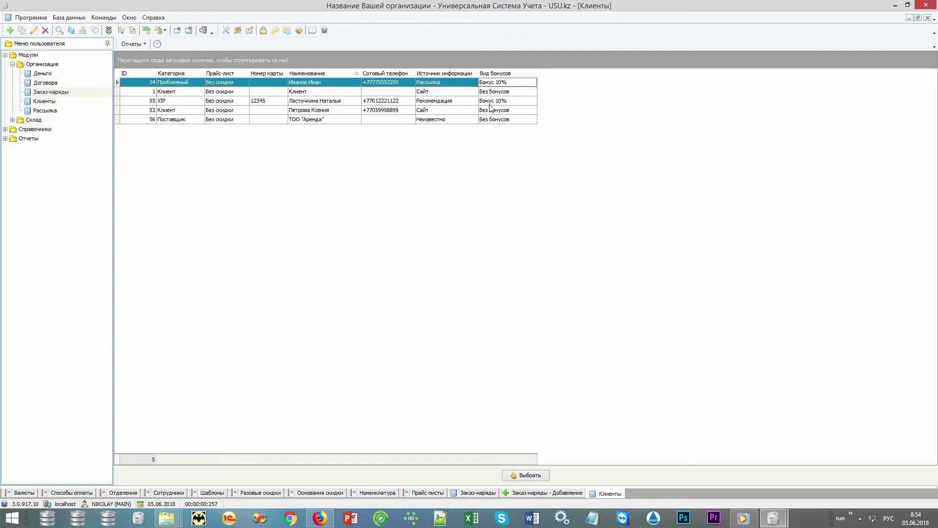
pyautogui.click(490, 101)
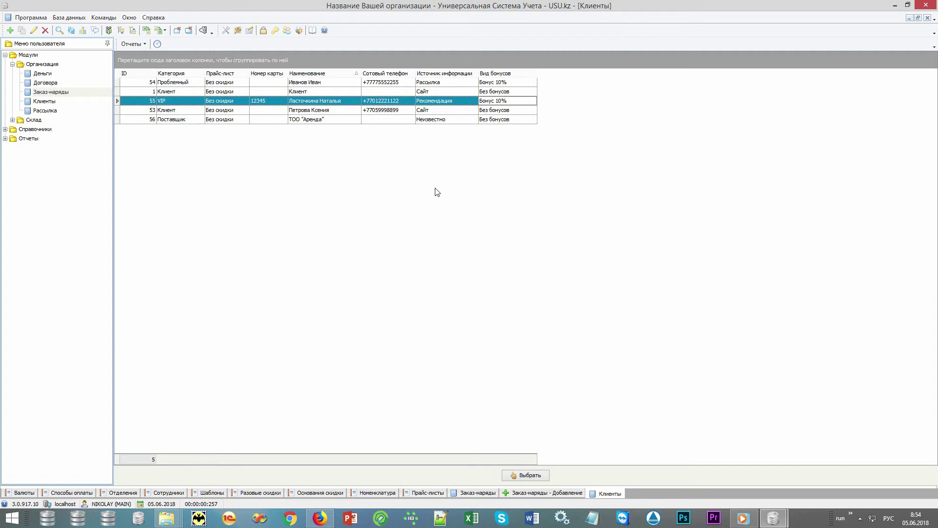
pyautogui.click(351, 102)
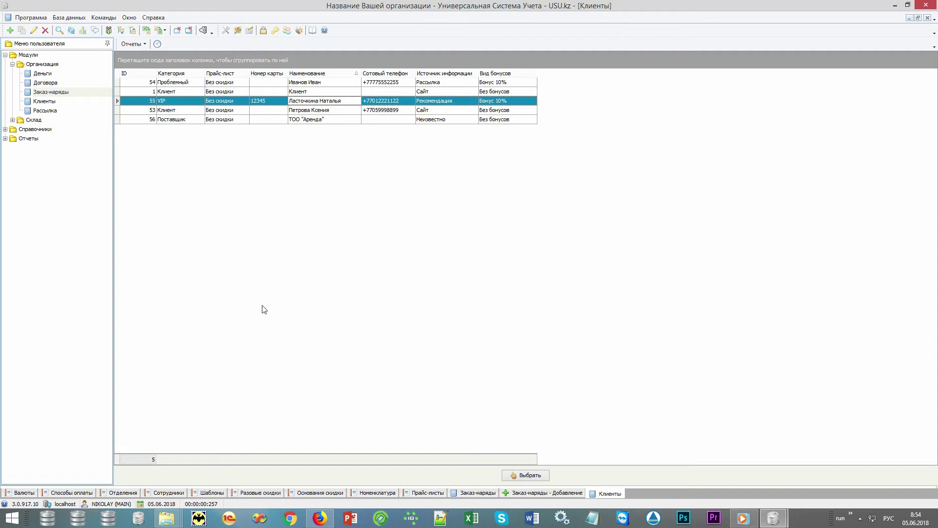
# Step: Generate the Рассылка report for clients who agreed to mailings, view its mailing recipients, and close both without creating a mailing
pyautogui.doubleClick(45, 139)
pyautogui.doubleClick(57, 158)
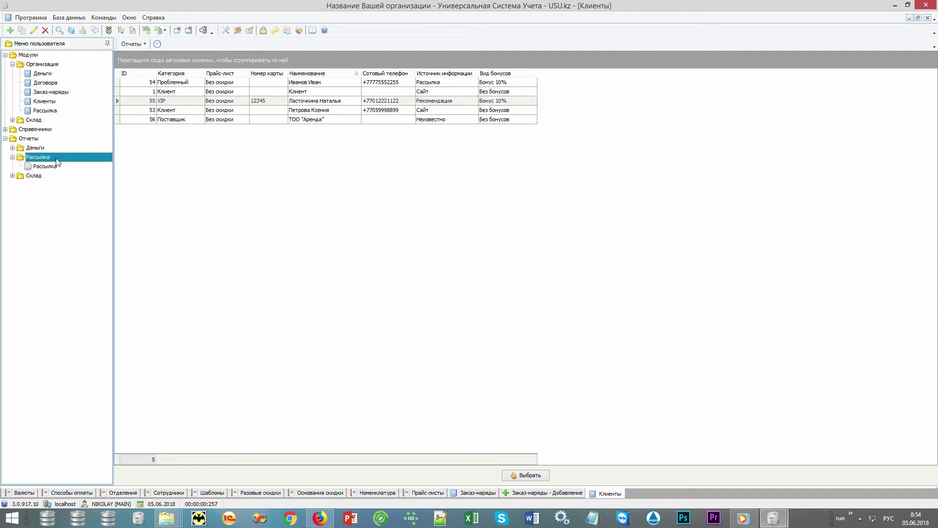
pyautogui.doubleClick(46, 167)
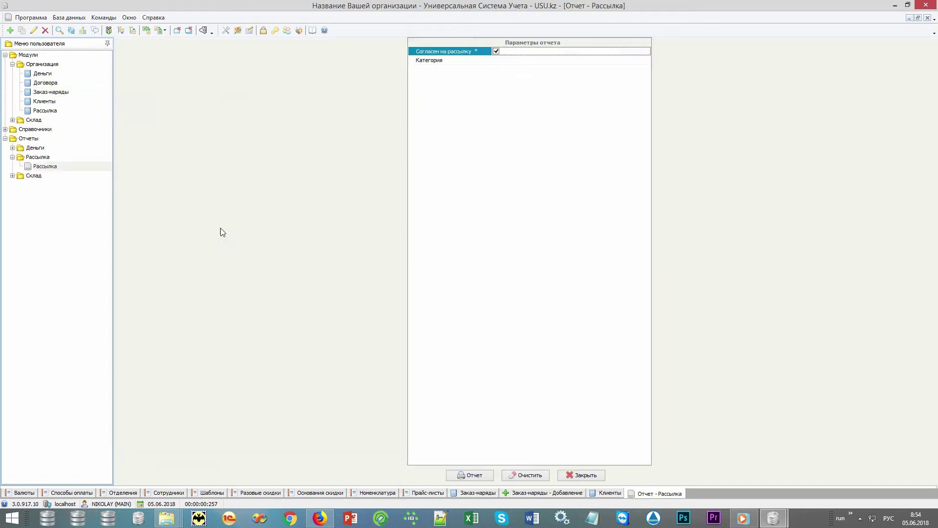
pyautogui.click(472, 476)
pyautogui.click(347, 44)
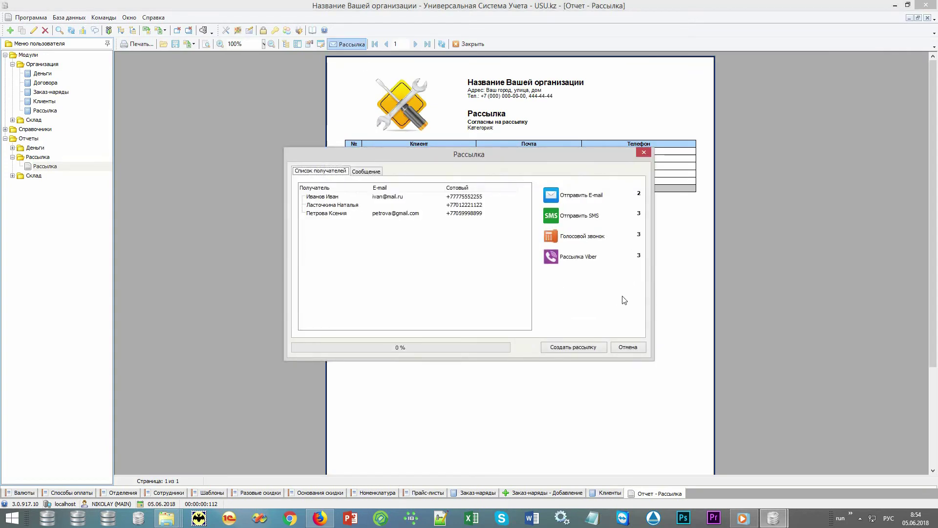
pyautogui.click(629, 347)
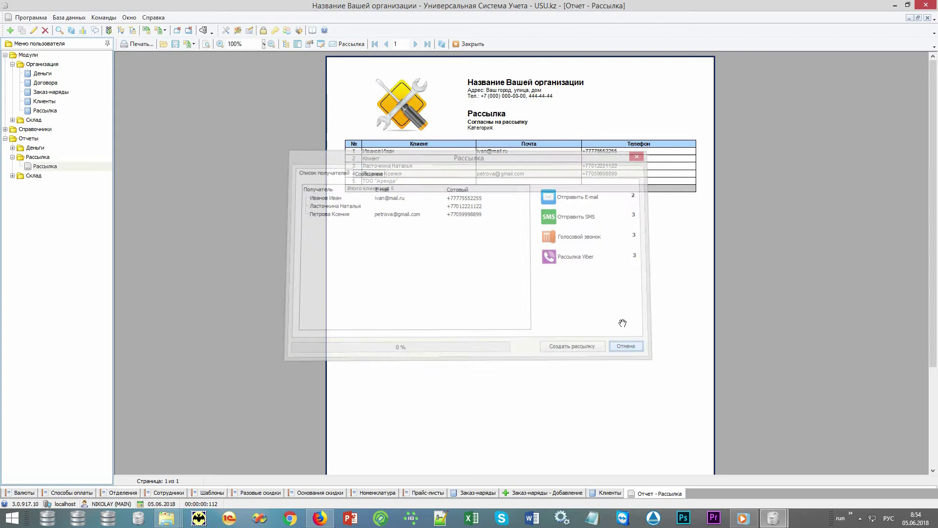
pyautogui.press('Escape')
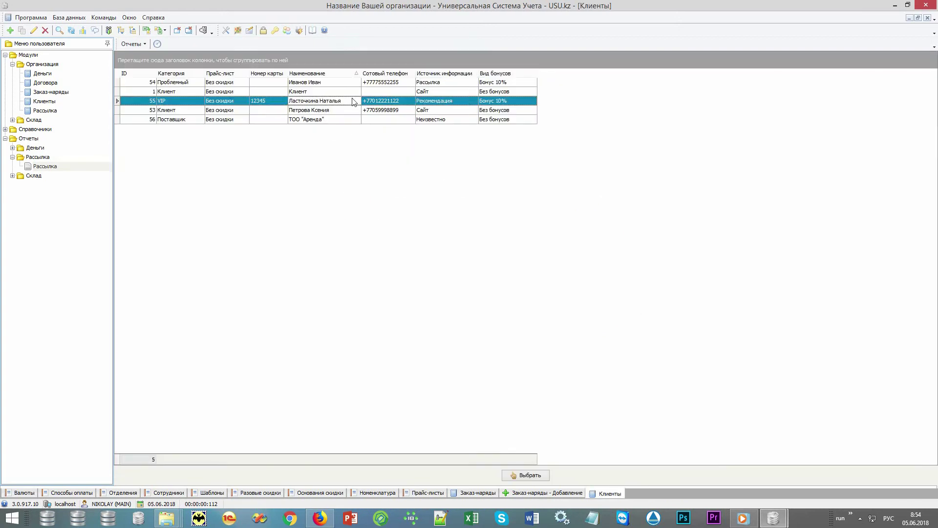
# Step: Choose the highlighted VIP client as the Клиент of the new work order
pyautogui.click(524, 475)
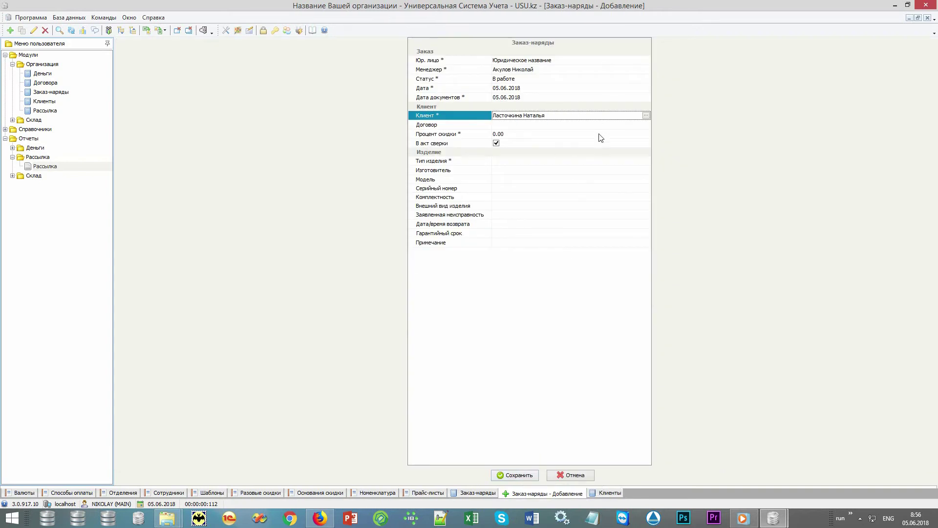
# Step: Set the new work order's Тип изделия to Монитор and its Изготовитель to LG
pyautogui.click(606, 163)
pyautogui.click(646, 163)
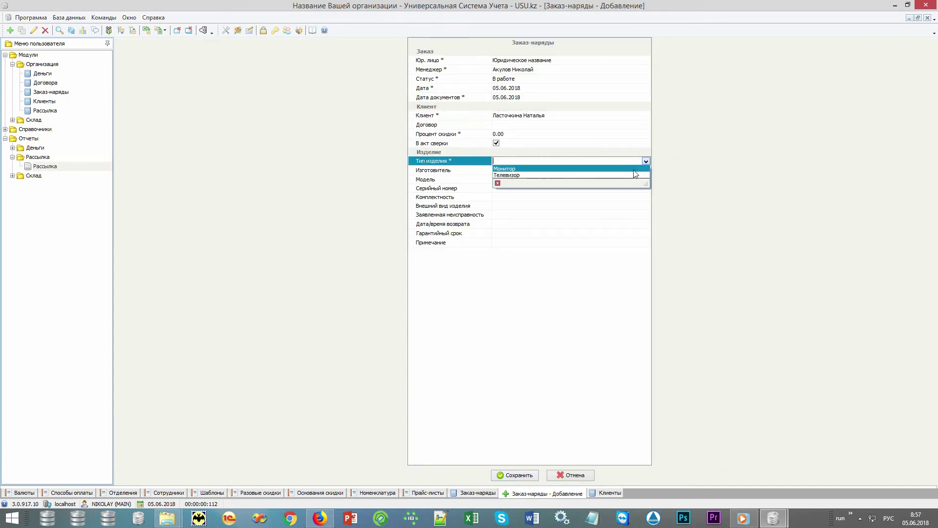
pyautogui.click(635, 173)
pyautogui.click(643, 169)
pyautogui.click(645, 170)
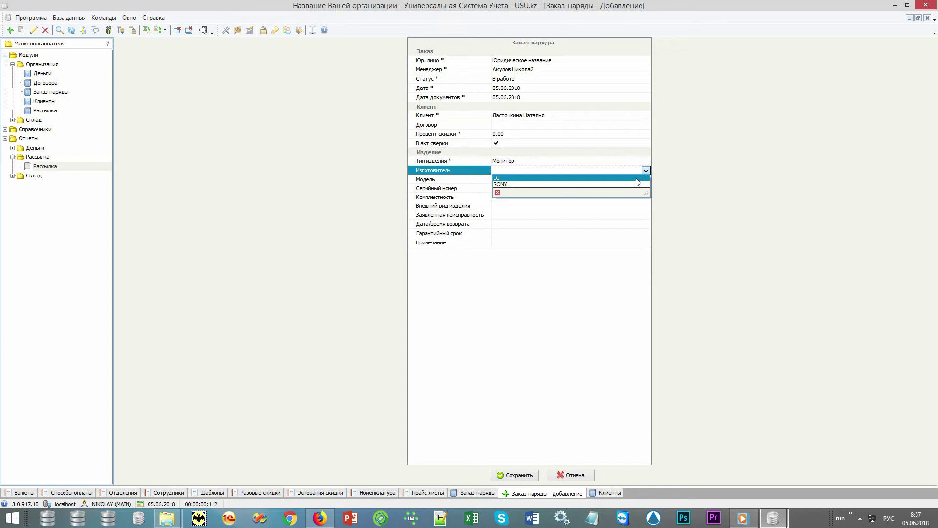
pyautogui.click(636, 178)
# Step: Go through the remaining optional Изделие fields, leaving them blank, and save the new work order
pyautogui.click(570, 178)
pyautogui.click(558, 188)
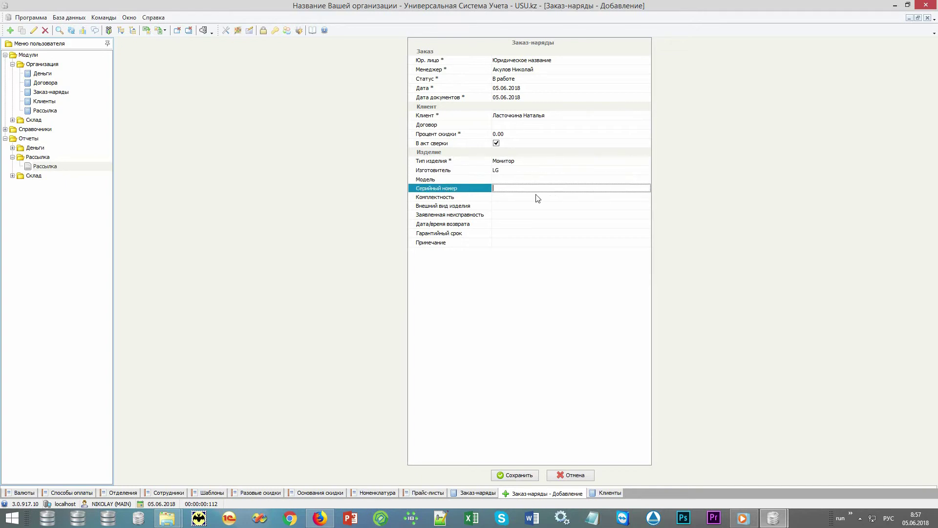
pyautogui.click(538, 197)
pyautogui.click(527, 205)
pyautogui.click(530, 215)
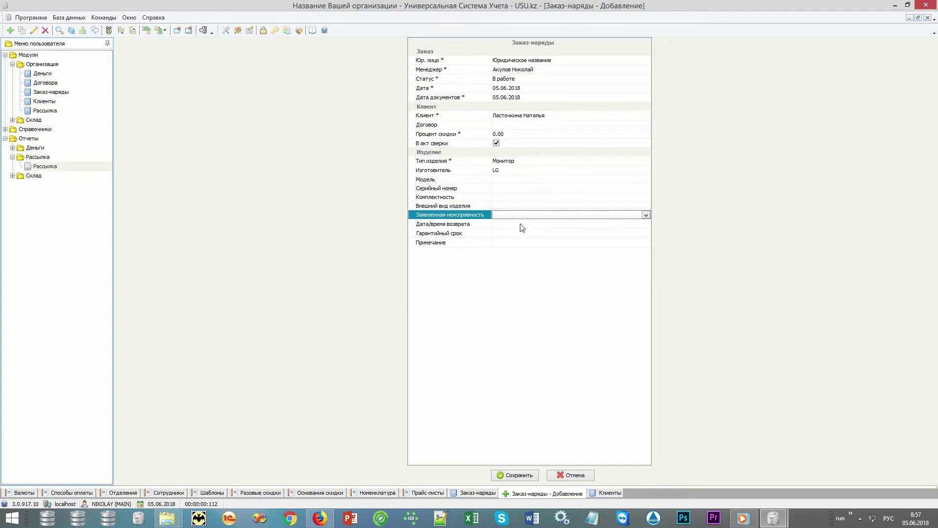
pyautogui.click(521, 224)
pyautogui.click(514, 235)
pyautogui.click(501, 475)
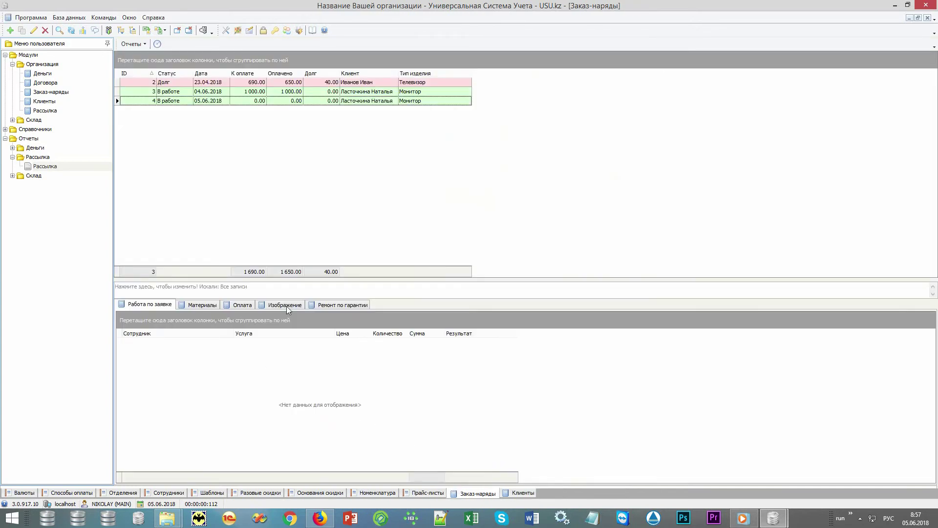
# Step: Add an Изображение record to the new work order with monitor.jpg from TEMP\images\monitor as the photograph, and save it
pyautogui.click(286, 306)
pyautogui.rightClick(293, 389)
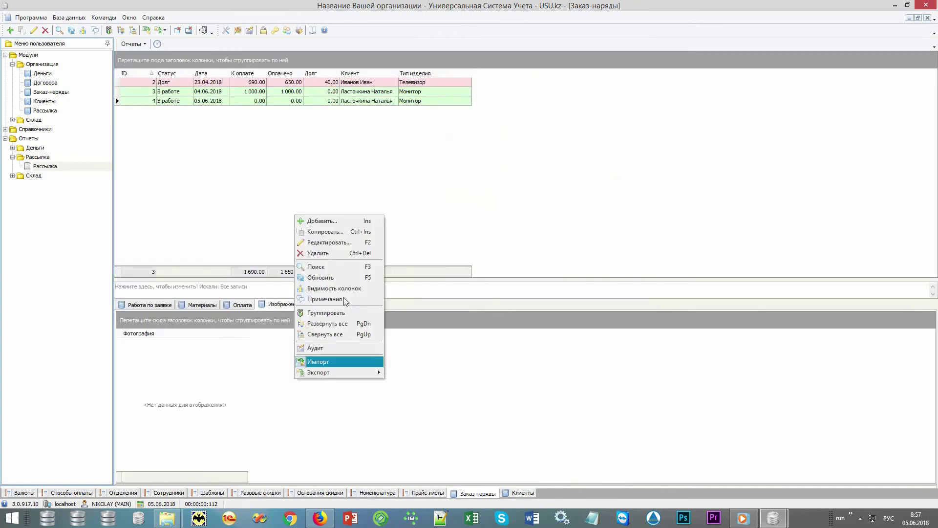
pyautogui.click(313, 220)
pyautogui.rightClick(534, 54)
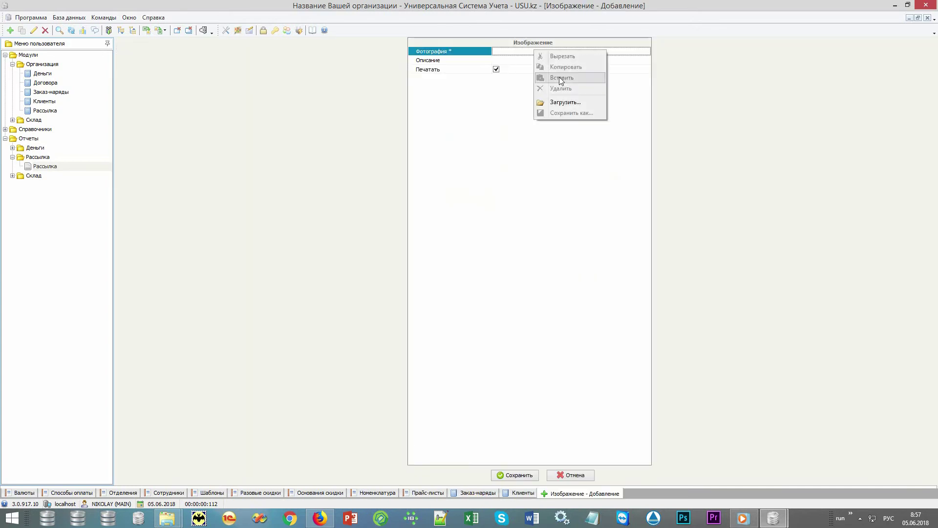
pyautogui.click(557, 98)
pyautogui.click(143, 35)
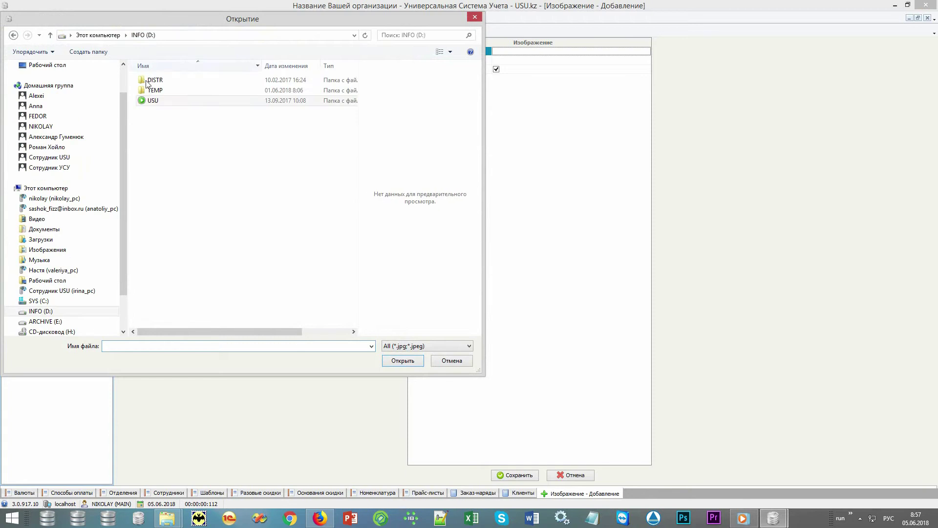
pyautogui.doubleClick(153, 90)
pyautogui.doubleClick(156, 80)
pyautogui.doubleClick(155, 80)
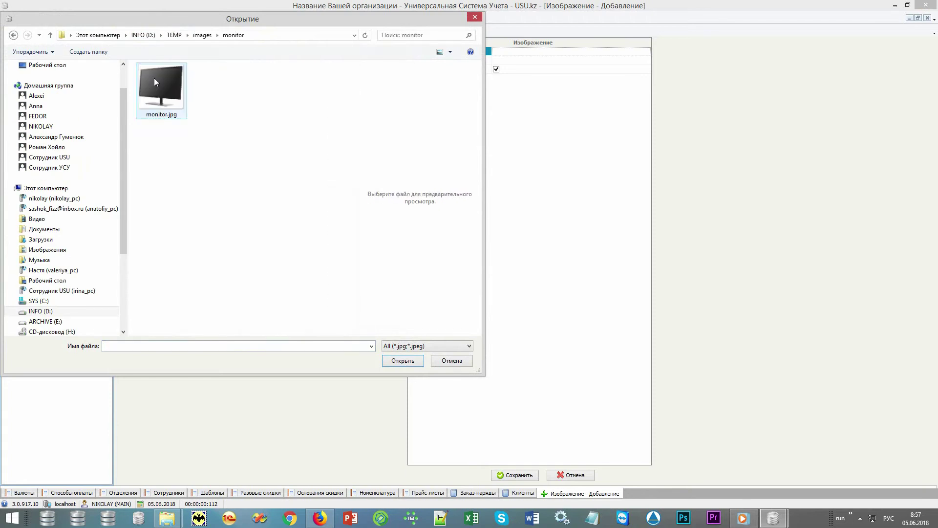
pyautogui.doubleClick(154, 78)
pyautogui.click(530, 476)
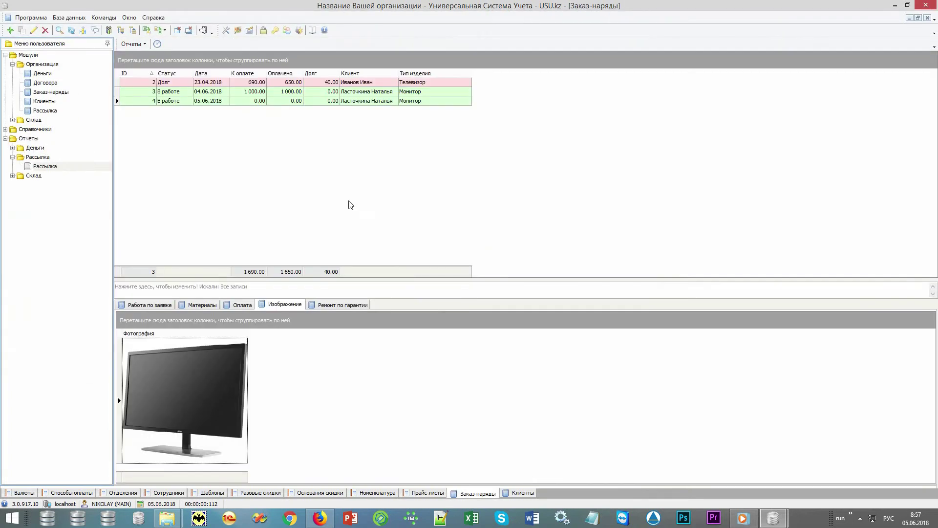
# Step: Generate the Акт приема and Акт выполненных работ reports for the new work order and close each after viewing
pyautogui.click(297, 102)
pyautogui.click(130, 44)
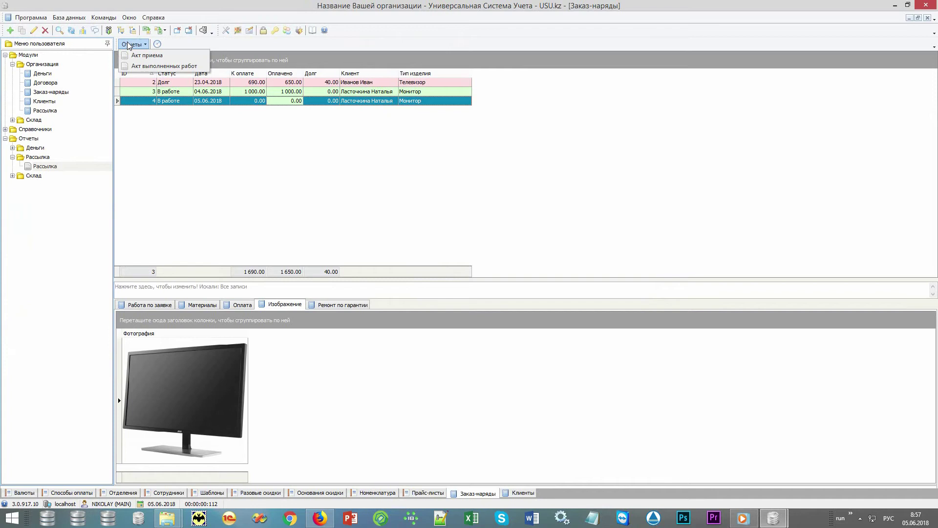
pyautogui.click(134, 57)
pyautogui.press('Escape')
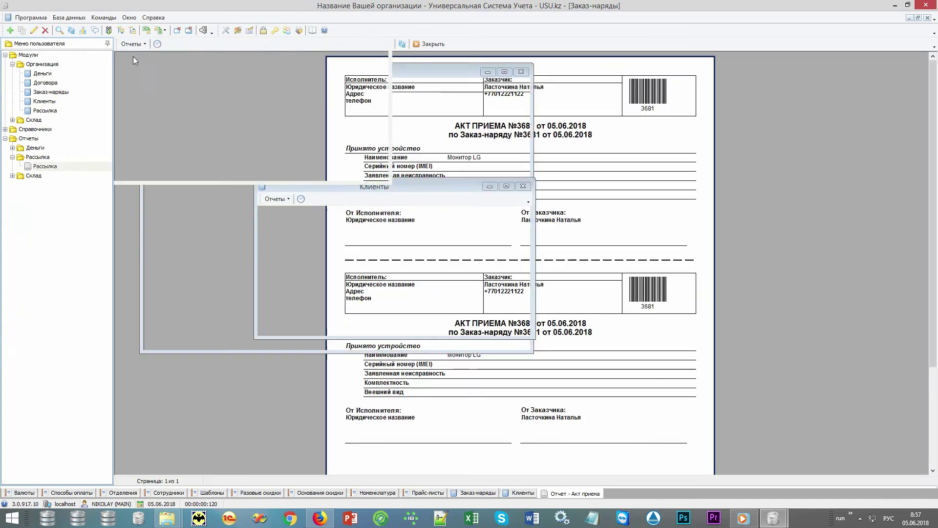
pyautogui.click(134, 41)
pyautogui.click(156, 70)
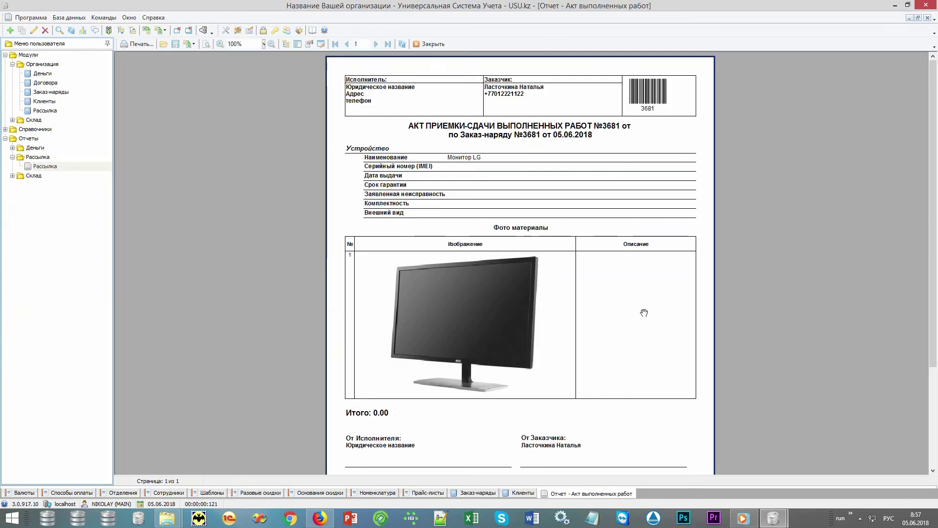
pyautogui.press('Escape')
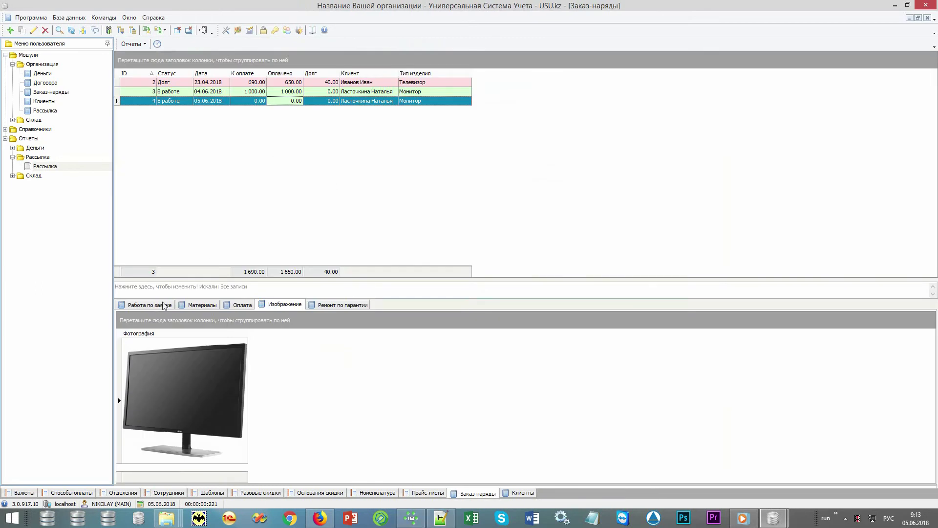
# Step: Add the service 10027 Диагностика with quantity 1.00 to the order's Работа по заявке, save it, and check the price and amount due
pyautogui.click(164, 304)
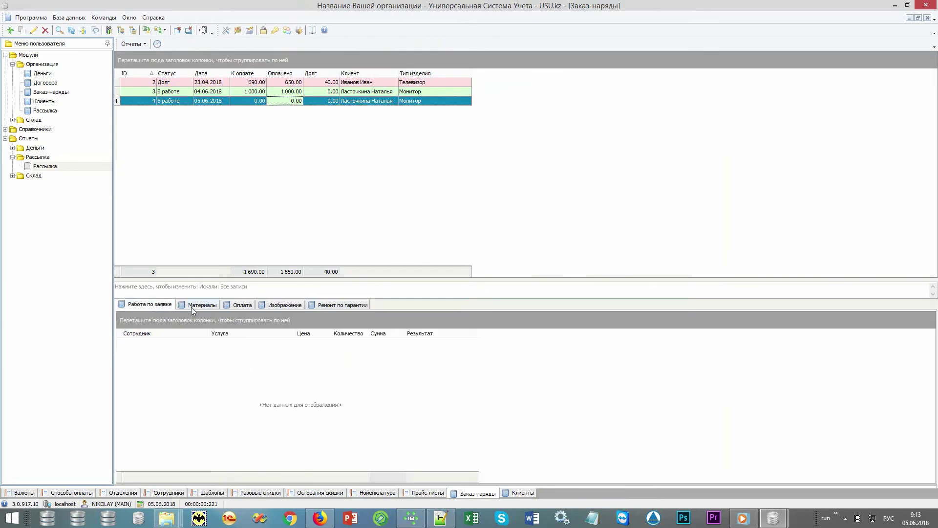
pyautogui.click(195, 306)
pyautogui.click(166, 306)
pyautogui.rightClick(341, 406)
pyautogui.click(354, 246)
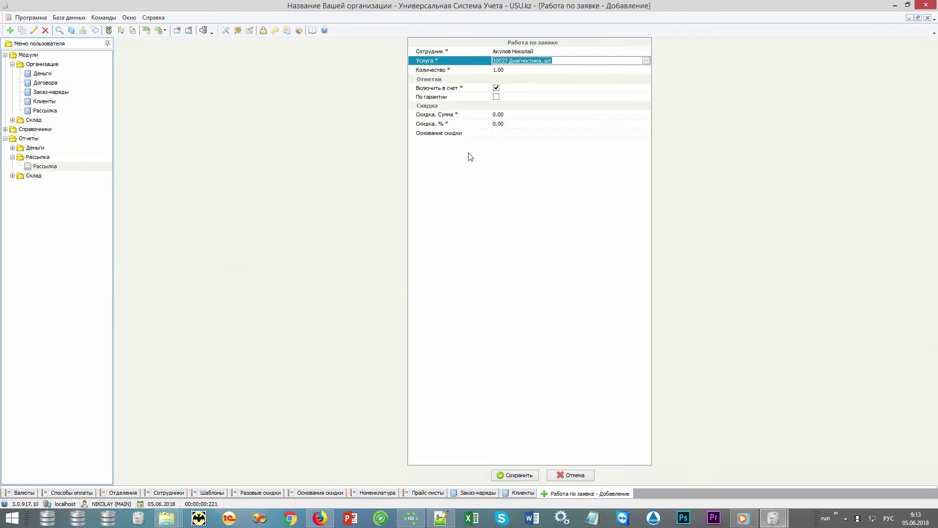
pyautogui.hotkey('ctrl', 's')
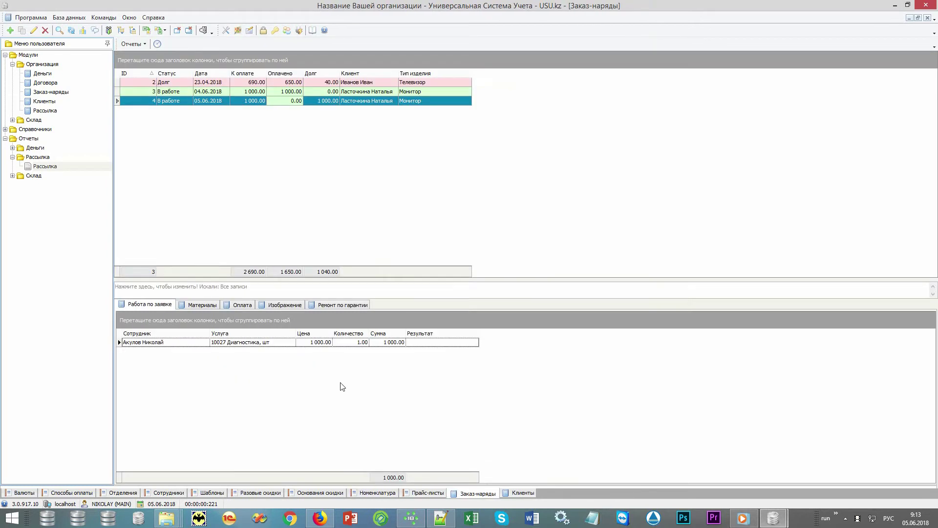
pyautogui.click(322, 342)
pyautogui.click(258, 101)
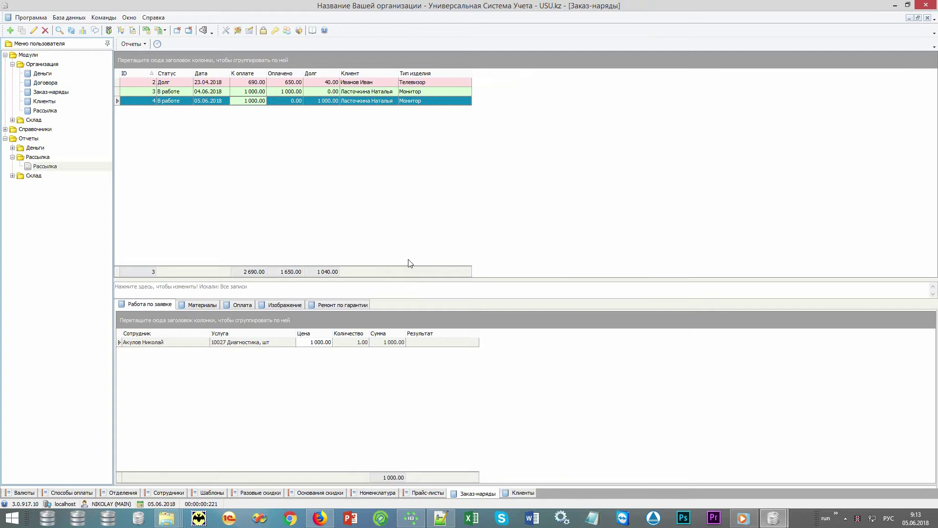
# Step: Add the material 10001 Запчасть 1 with quantity 1.00 to the work order, include it in the invoice, save, and check the order's debt
pyautogui.click(354, 304)
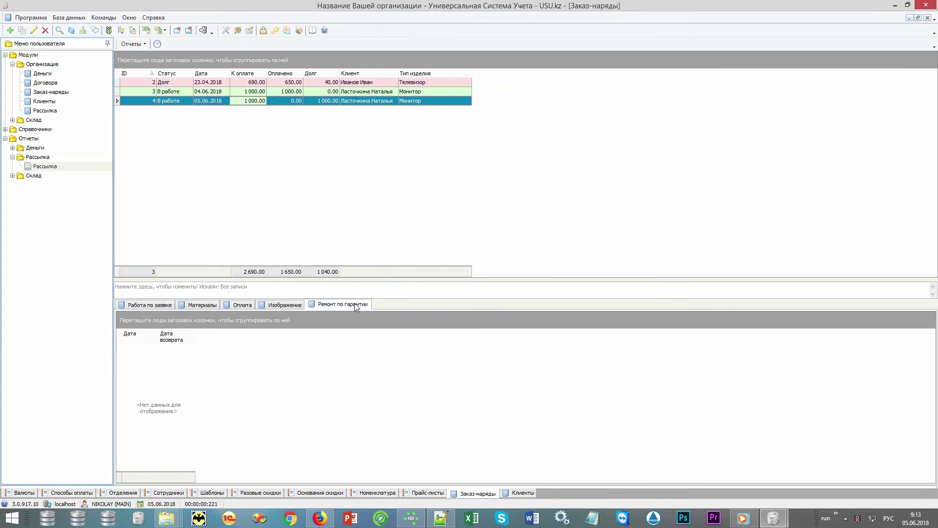
pyautogui.click(193, 305)
pyautogui.rightClick(324, 406)
pyautogui.click(325, 248)
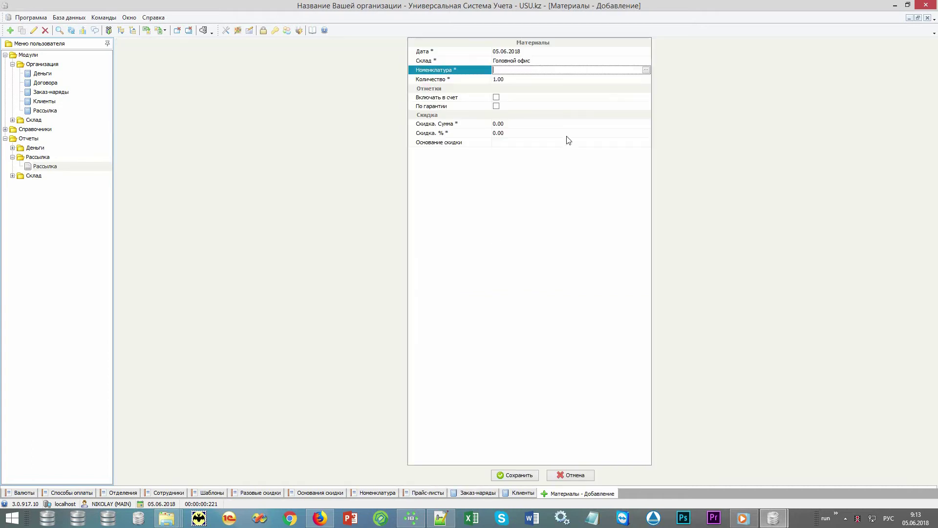
pyautogui.click(645, 70)
pyautogui.doubleClick(290, 94)
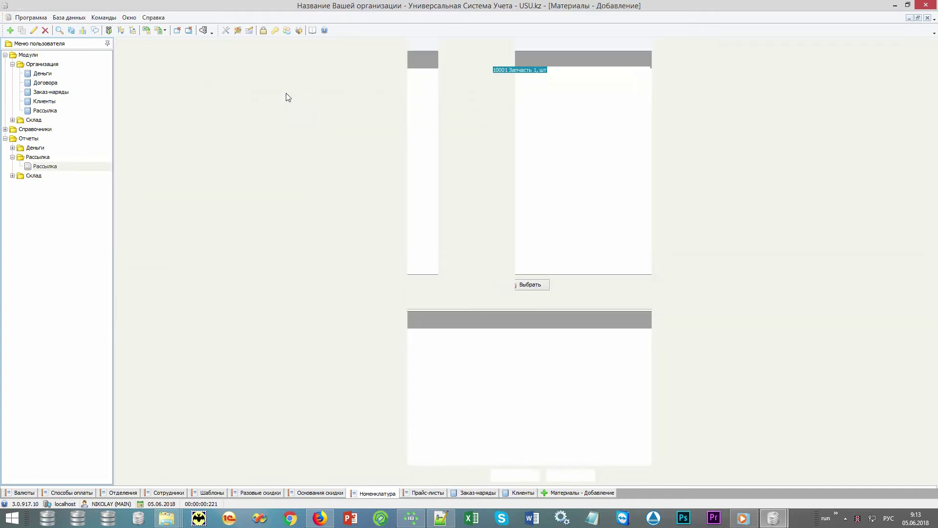
pyautogui.click(506, 81)
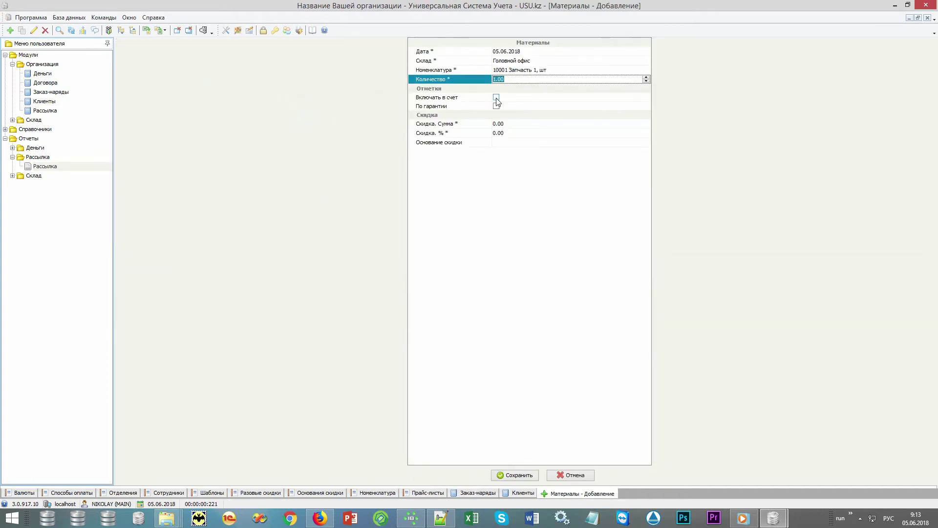
pyautogui.click(496, 97)
pyautogui.hotkey('ctrl', 's')
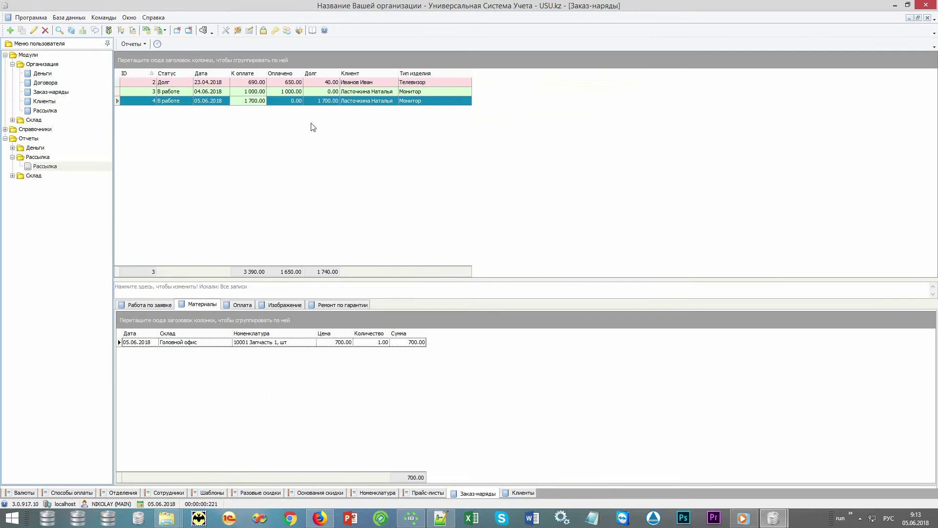
pyautogui.click(323, 102)
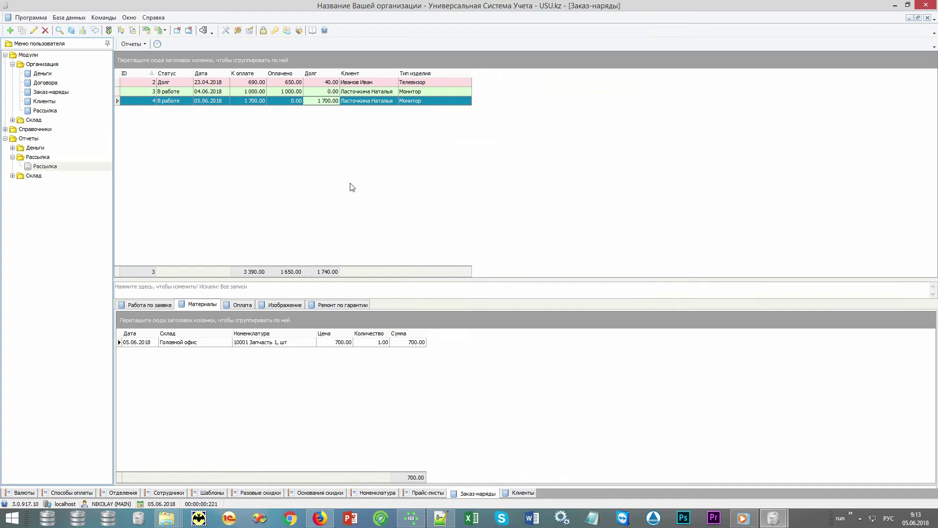
# Step: Register a payment of 1700.00 through Касса for the work order and check its due and paid amounts
pyautogui.click(293, 306)
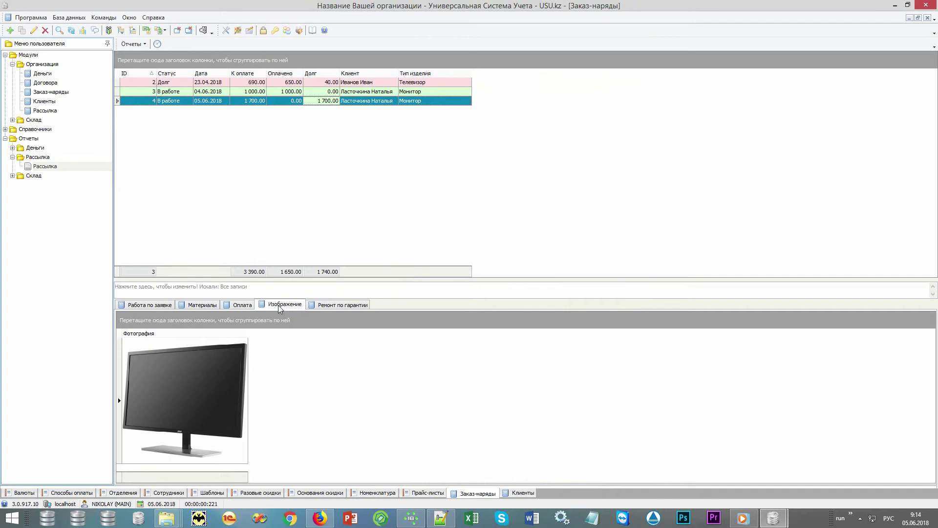
pyautogui.click(245, 305)
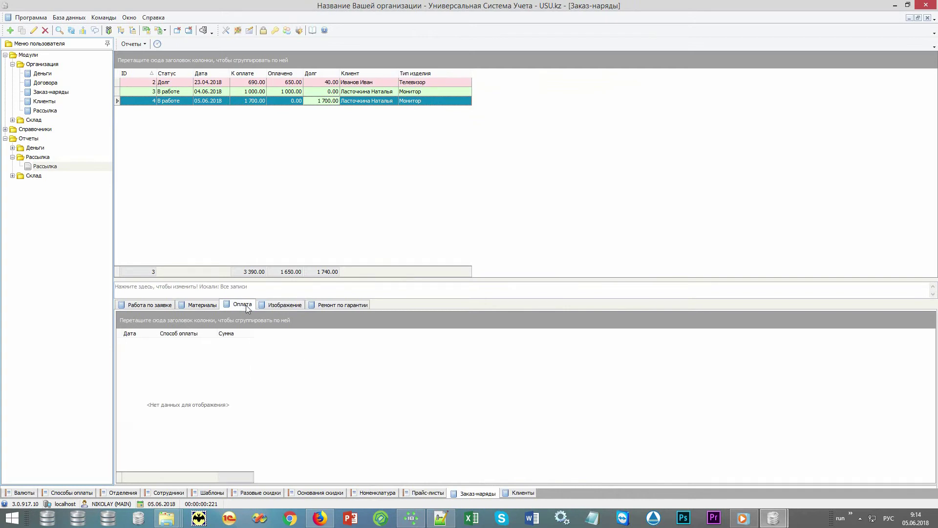
pyautogui.rightClick(355, 416)
pyautogui.click(381, 258)
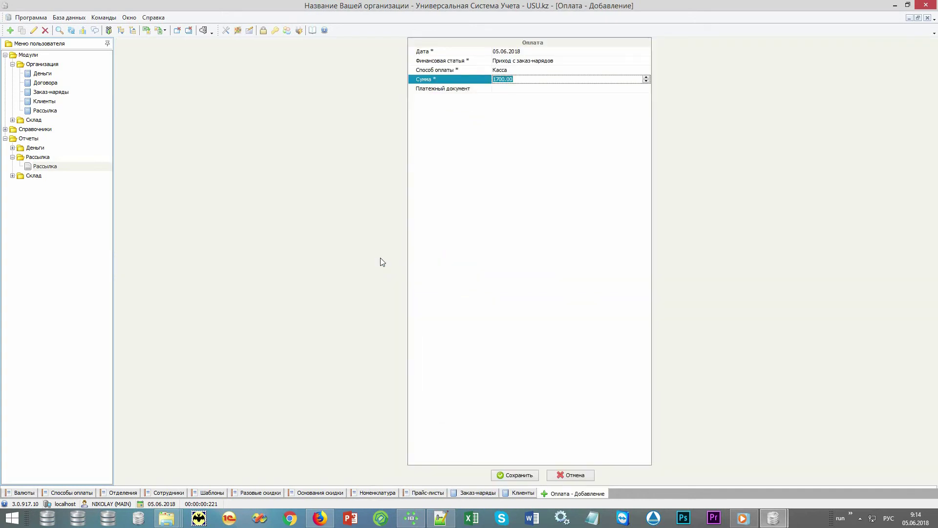
pyautogui.press('Return')
pyautogui.click(251, 102)
pyautogui.click(283, 103)
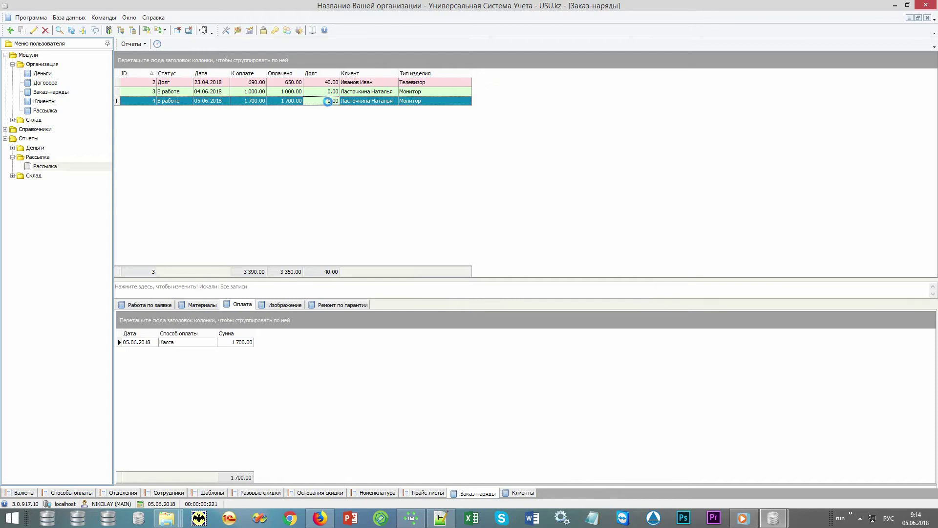
# Step: Mark the work order as Готово к выдаче and Документы закрылись, fill in Дата/время возврата, and save it
pyautogui.doubleClick(324, 101)
pyautogui.click(496, 279)
pyautogui.click(496, 288)
pyautogui.click(512, 297)
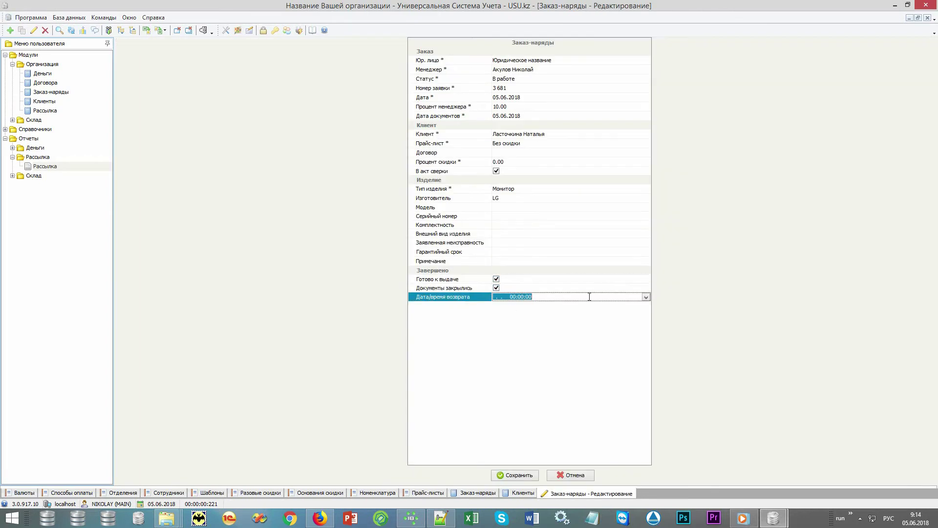
pyautogui.click(645, 297)
pyautogui.click(512, 383)
pyautogui.press('Return')
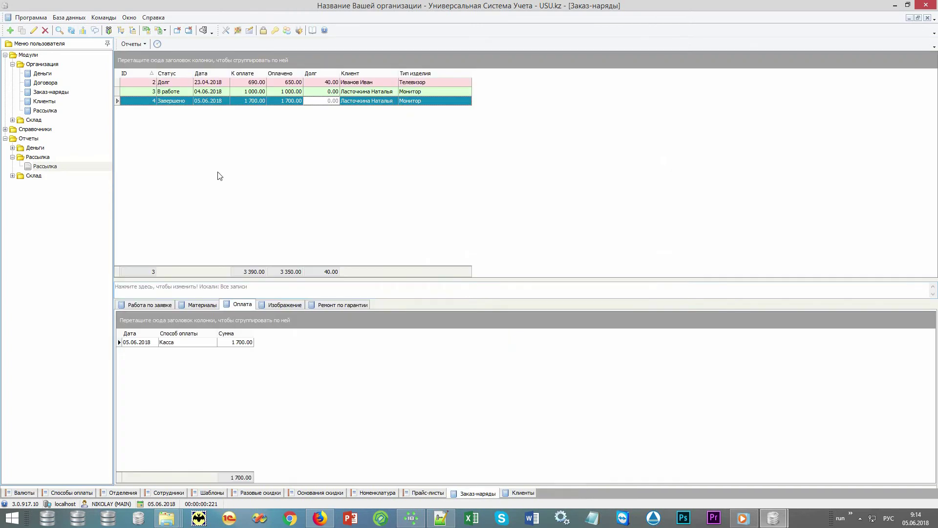
# Step: View the list of reports available for the completed work order and close it without generating one
pyautogui.click(135, 43)
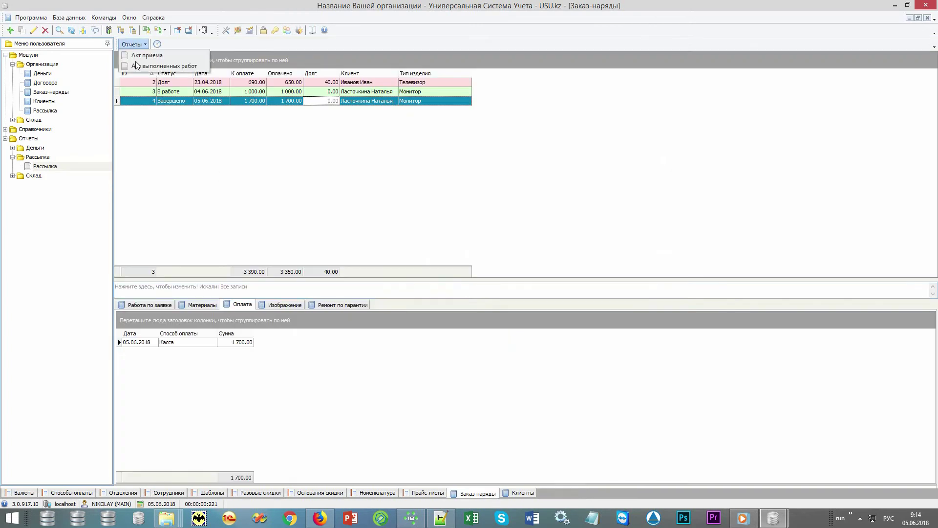
pyautogui.click(170, 104)
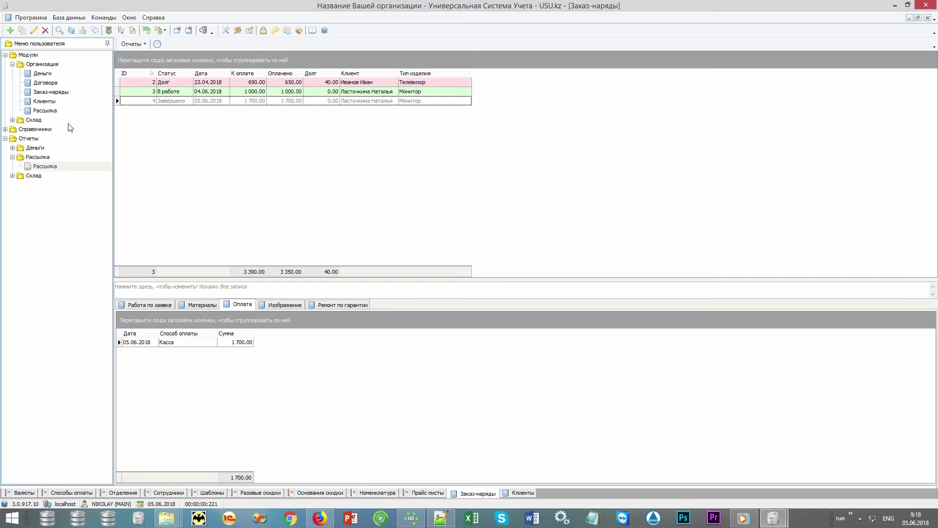
# Step: Open the Продажи module of Склад and display all sales by running the search without criteria
pyautogui.doubleClick(69, 122)
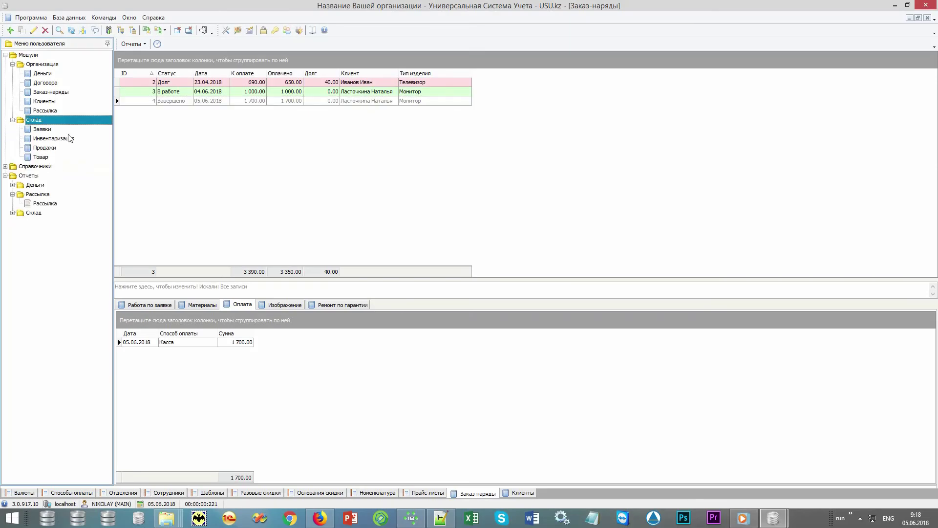
pyautogui.click(68, 150)
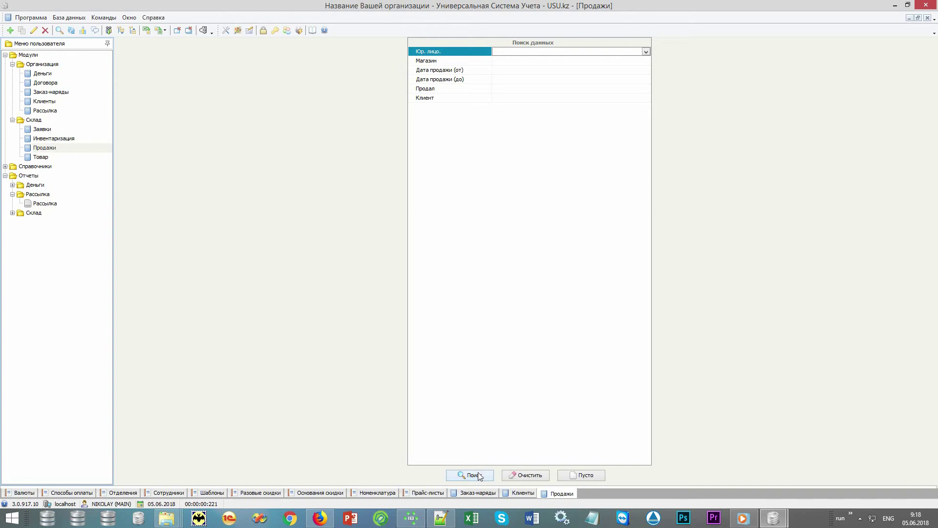
pyautogui.click(478, 472)
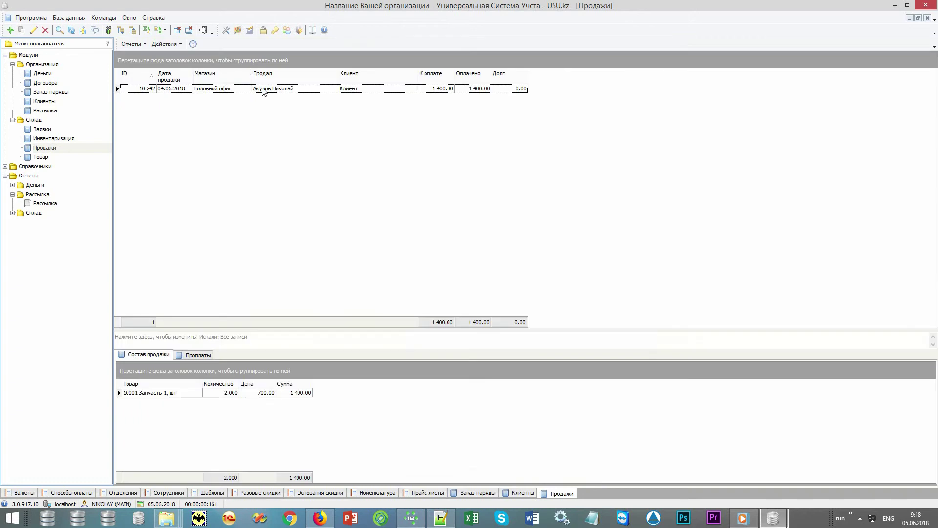
# Step: Start a new sale with Провести продажу and select the client by entering the client's card number
pyautogui.click(172, 46)
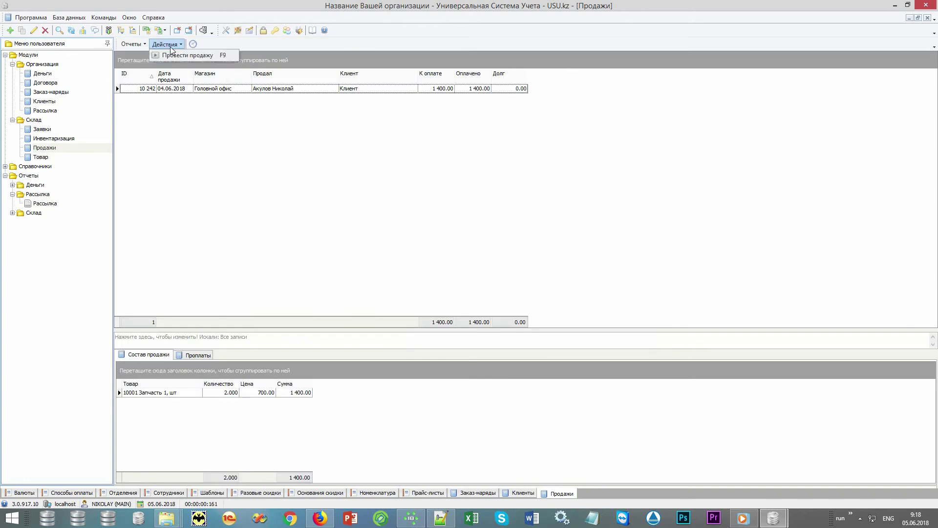
pyautogui.click(217, 55)
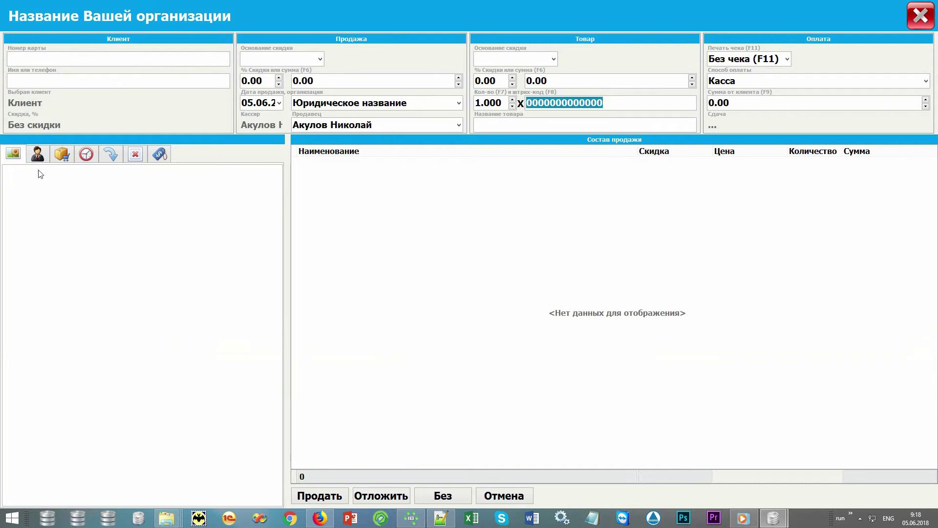
pyautogui.click(114, 59)
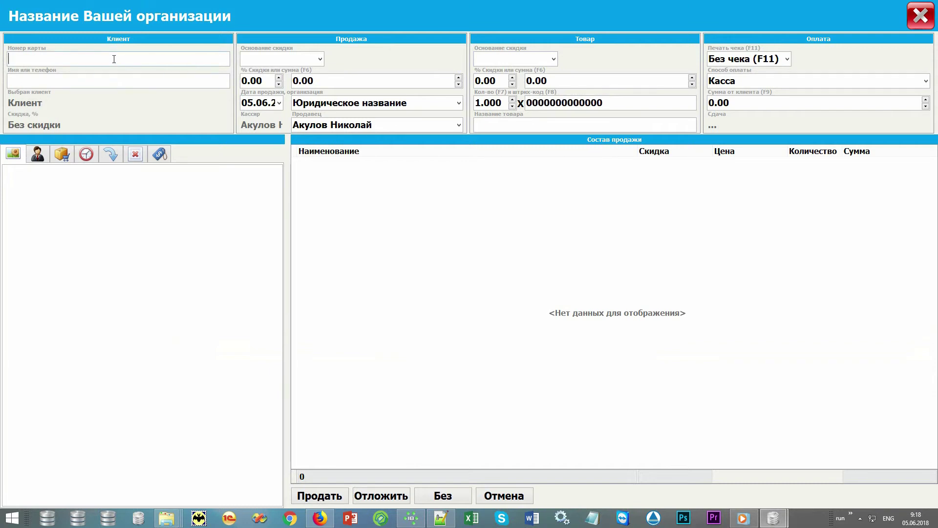
pyautogui.write('12345')
pyautogui.press('Return')
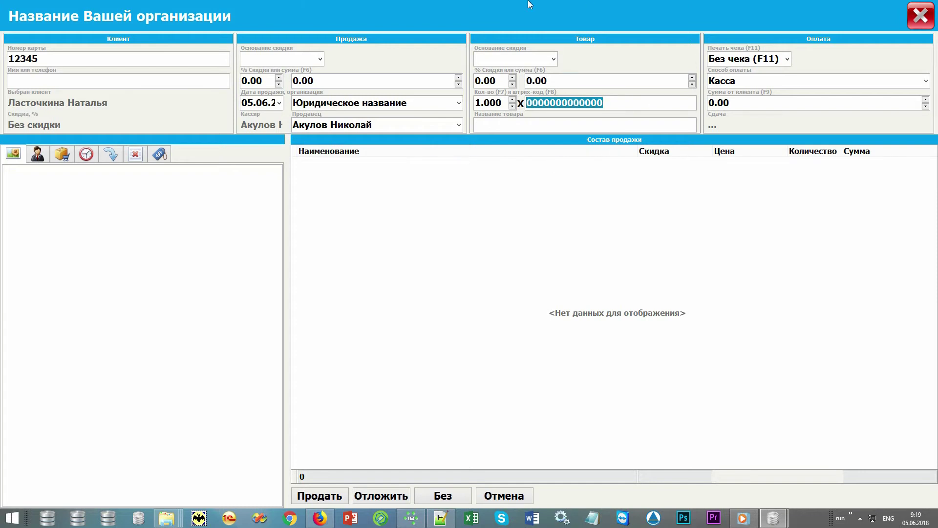
# Step: Add product 10001 Запчасть 1 to the sale by its barcode and 10002 Запчасть 2 from the product selection list
pyautogui.write('10001')
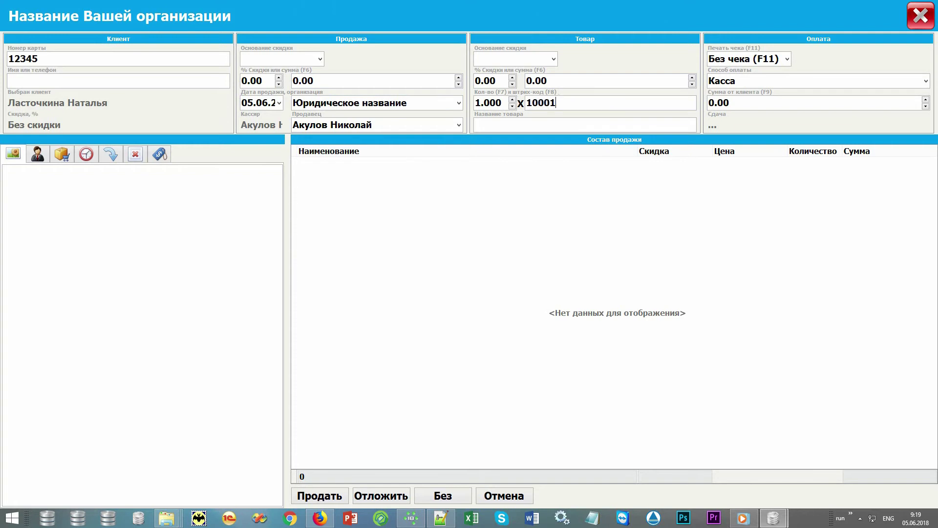
pyautogui.press('Return')
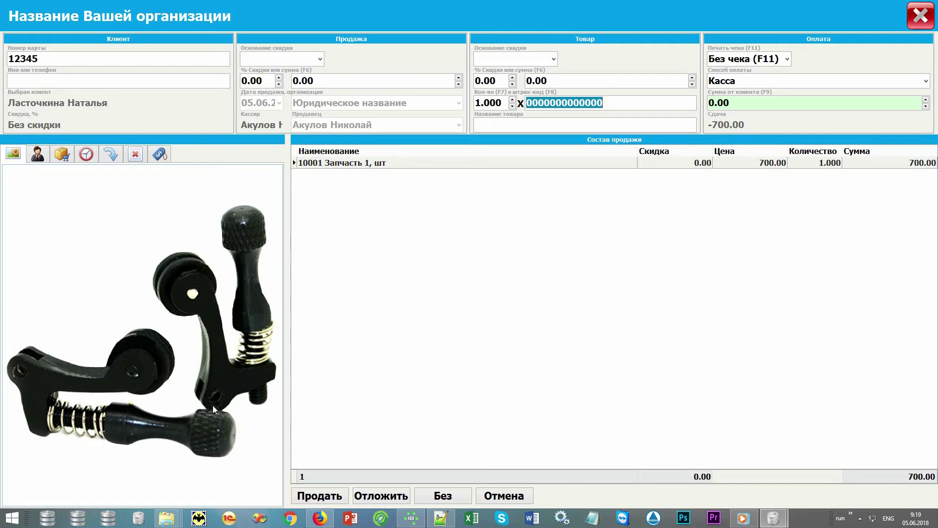
pyautogui.click(61, 154)
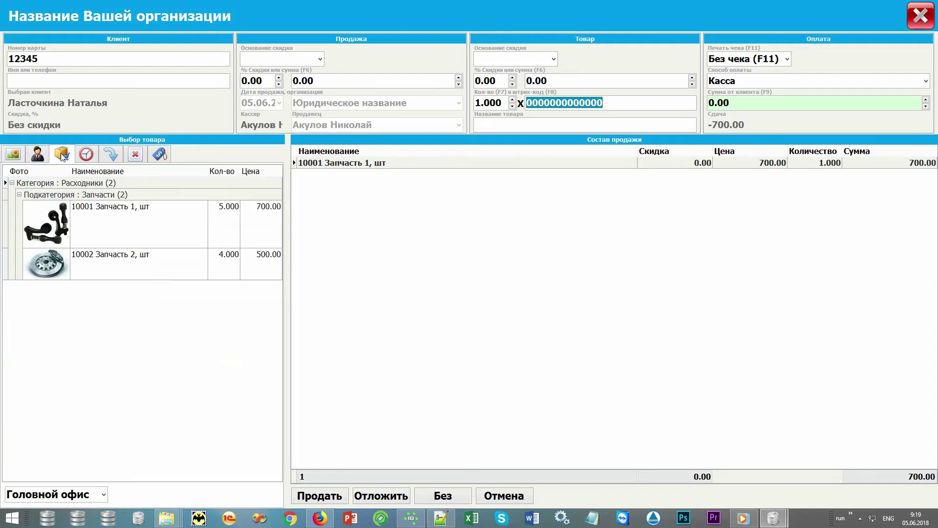
pyautogui.click(112, 265)
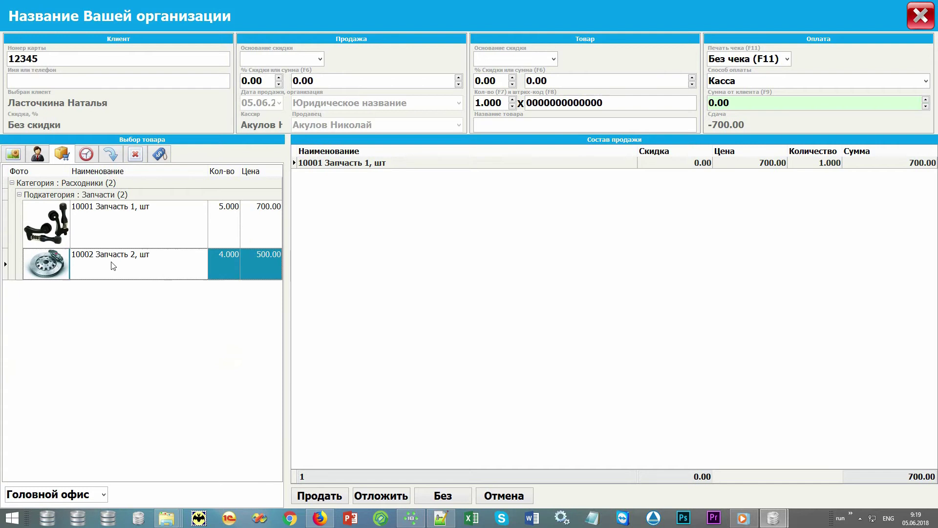
pyautogui.doubleClick(113, 265)
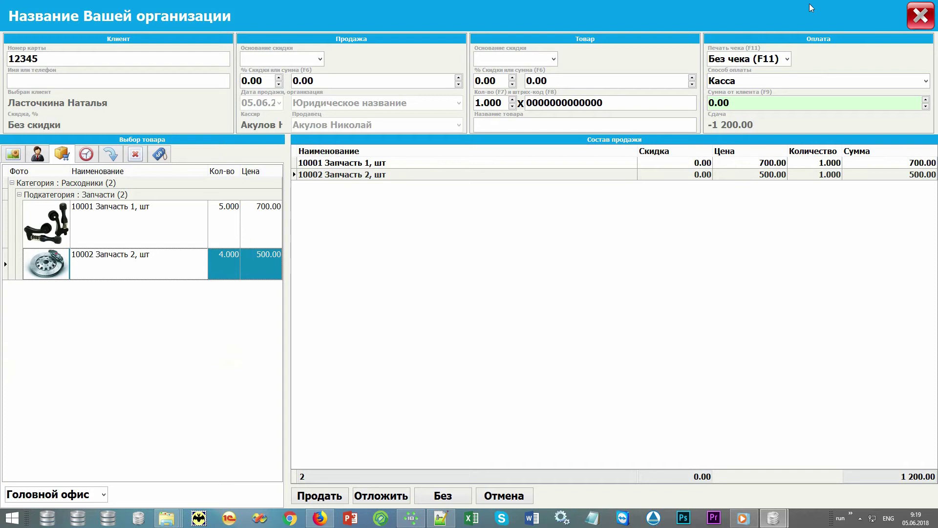
# Step: Set the amount received from the client to 2000, keeping Касса as the payment method and Без чека for receipt printing
pyautogui.click(833, 102)
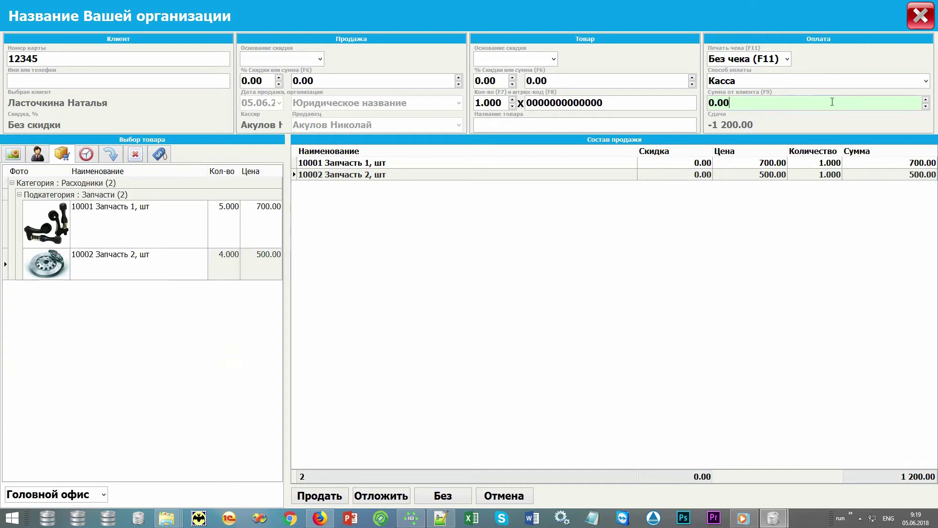
pyautogui.write('2000')
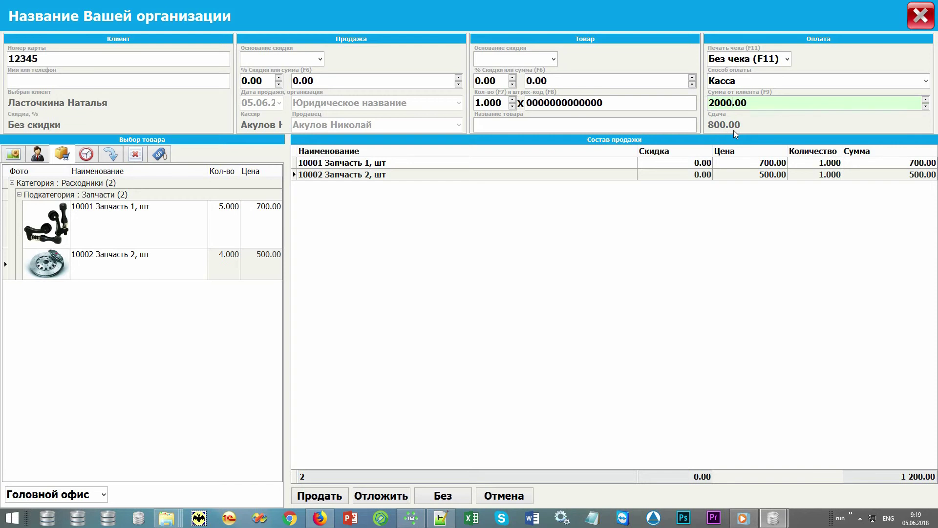
pyautogui.click(925, 81)
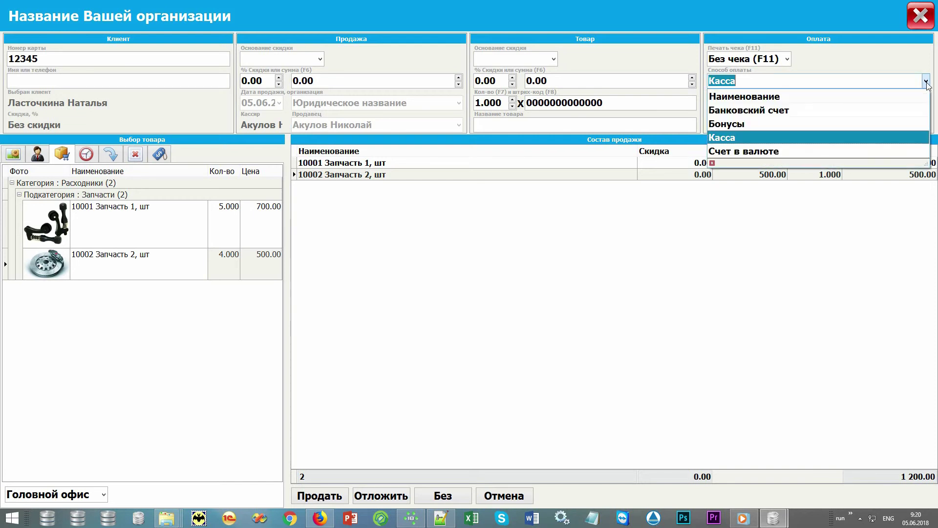
pyautogui.click(926, 82)
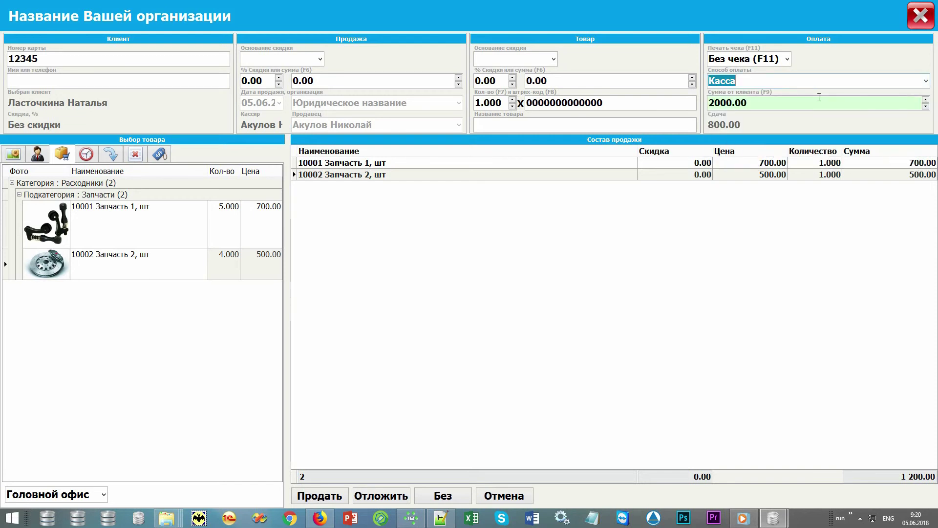
pyautogui.click(787, 59)
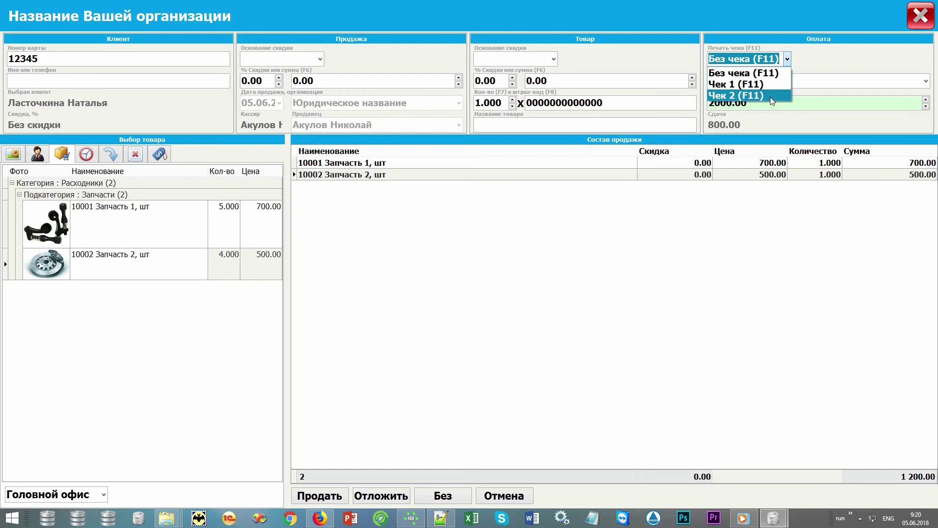
pyautogui.press('Up')
pyautogui.press('Up')
pyautogui.press('Return')
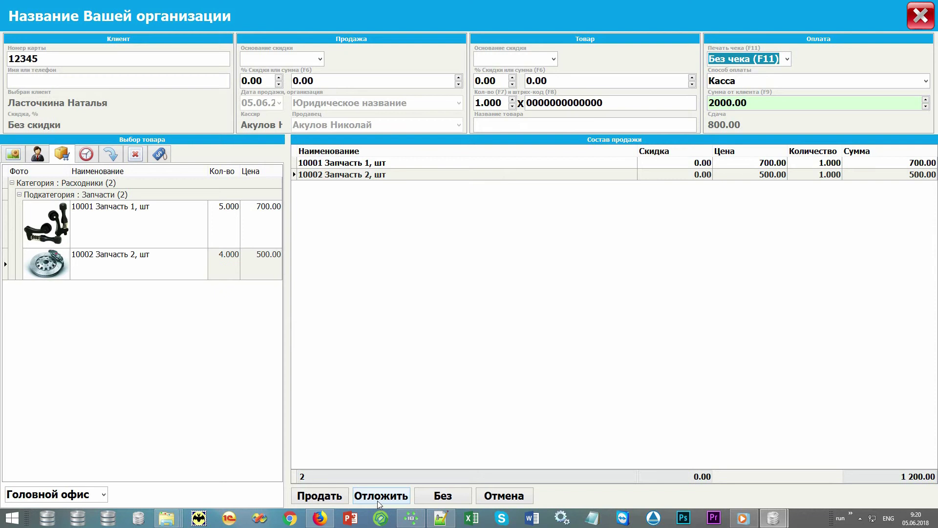
# Step: Look at the deferred sales, complete the current sale and close the sales window
pyautogui.click(87, 155)
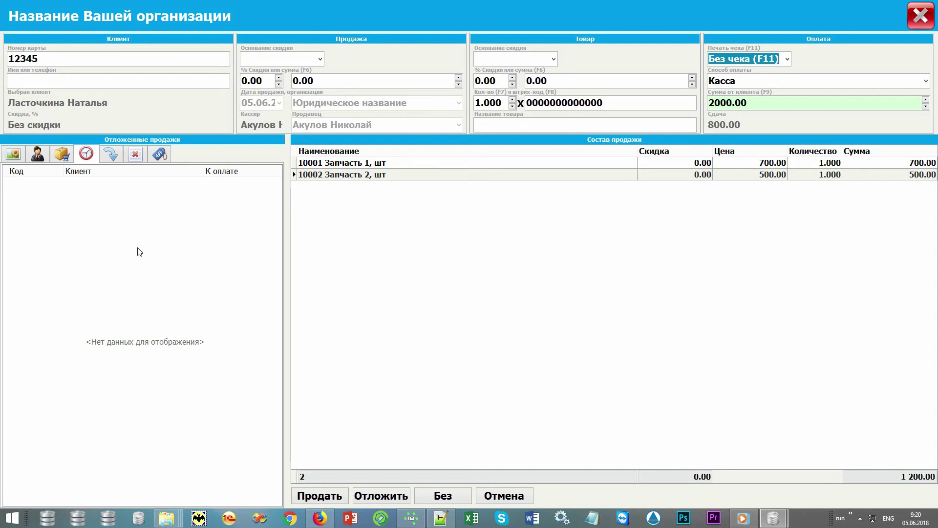
pyautogui.click(332, 496)
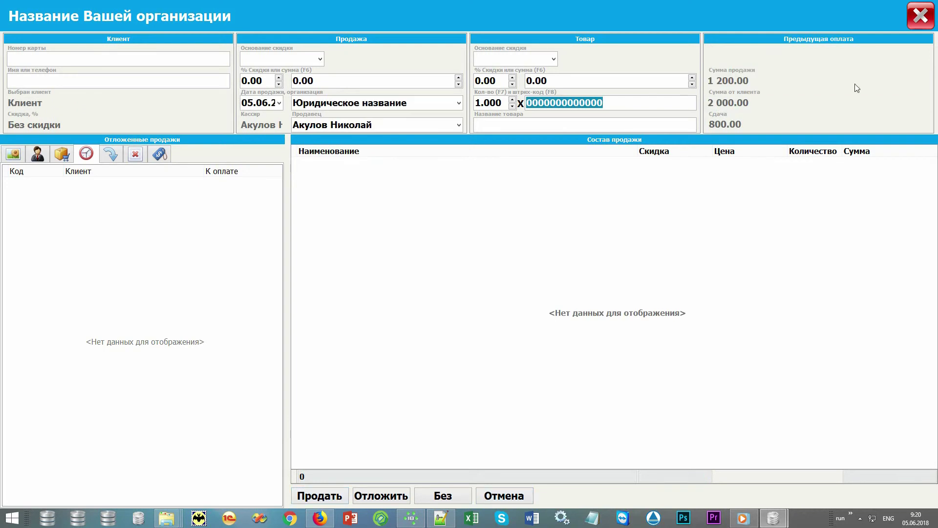
pyautogui.click(917, 19)
# Step: Generate the Чек report for the new sale, examine the enlarged receipt and close it
pyautogui.click(282, 99)
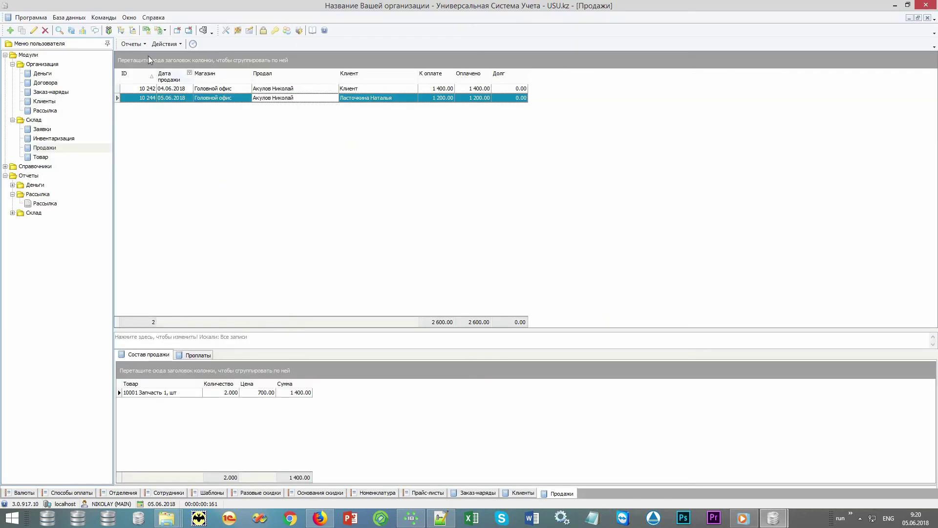
pyautogui.click(141, 45)
pyautogui.click(161, 66)
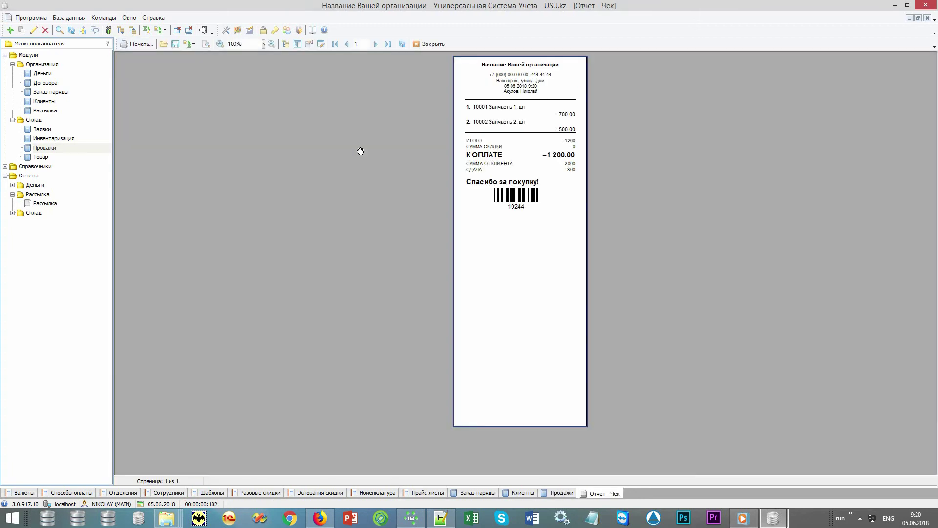
pyautogui.scroll(3, 360, 151)
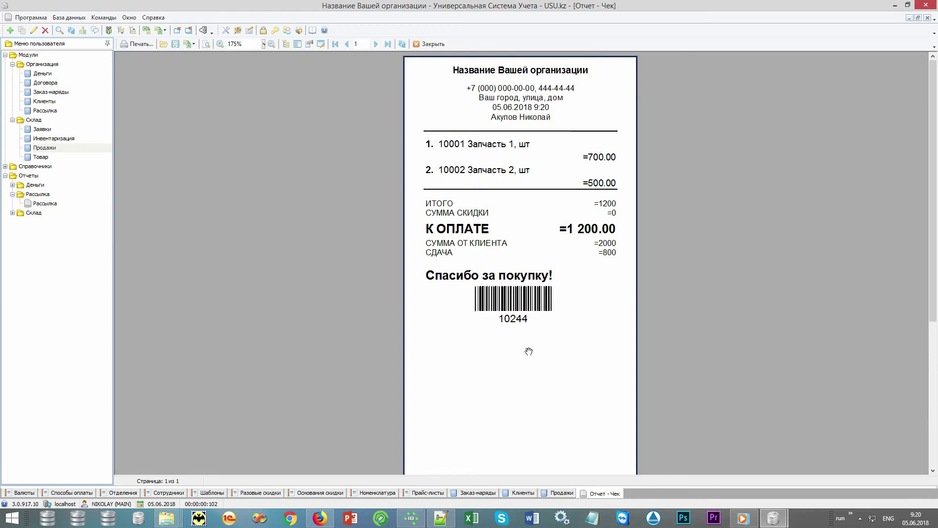
pyautogui.click(433, 43)
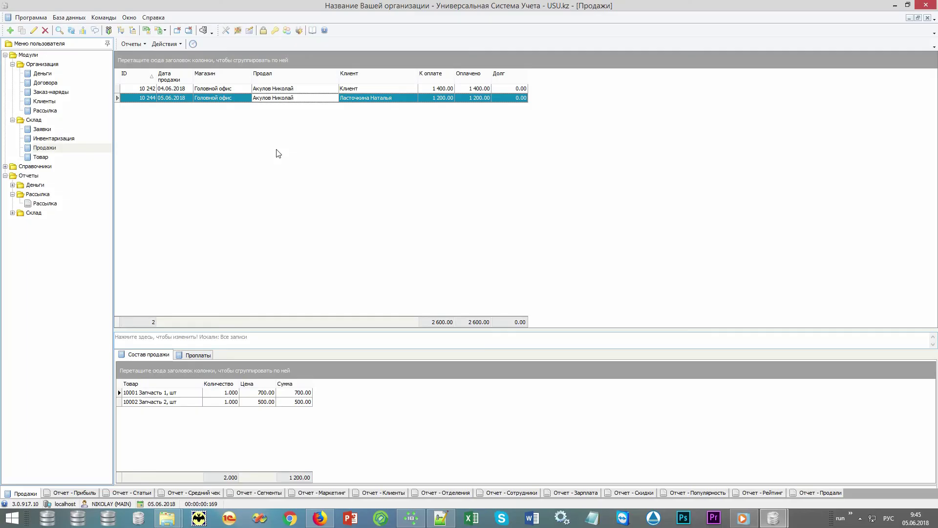
# Step: Collapse Модули and expand the Деньги and Склад groups under Отчеты to view the available reports
pyautogui.click(6, 55)
pyautogui.click(13, 110)
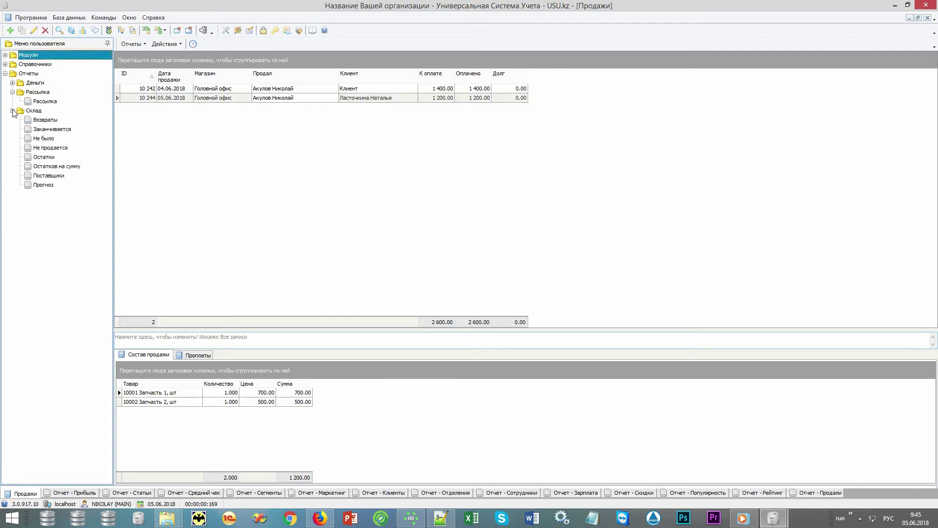
pyautogui.click(13, 83)
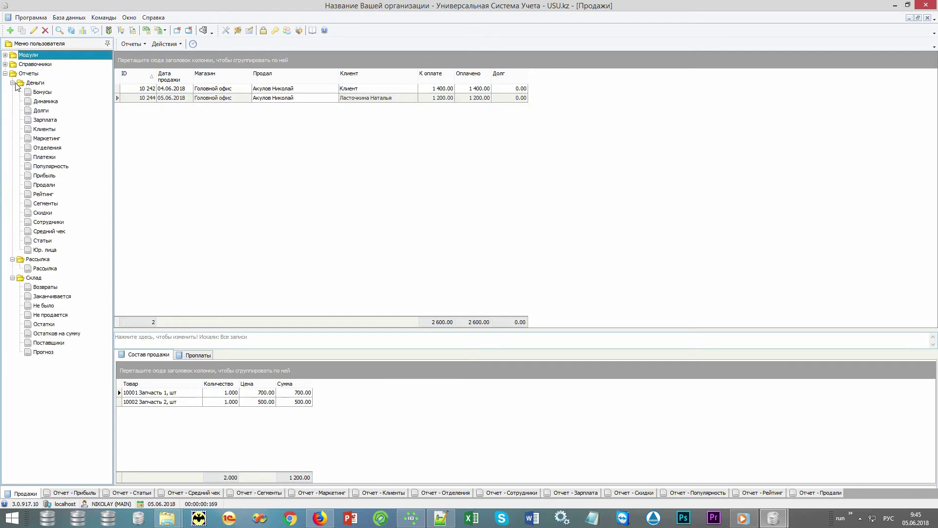
pyautogui.click(71, 74)
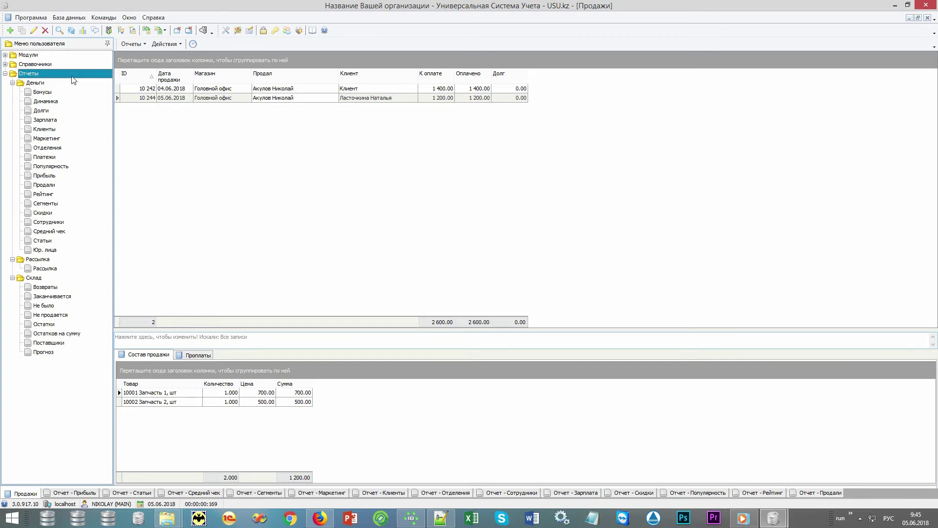
# Step: View the generated reports Прибыль, Статьи and Средний чек one after another
pyautogui.click(82, 493)
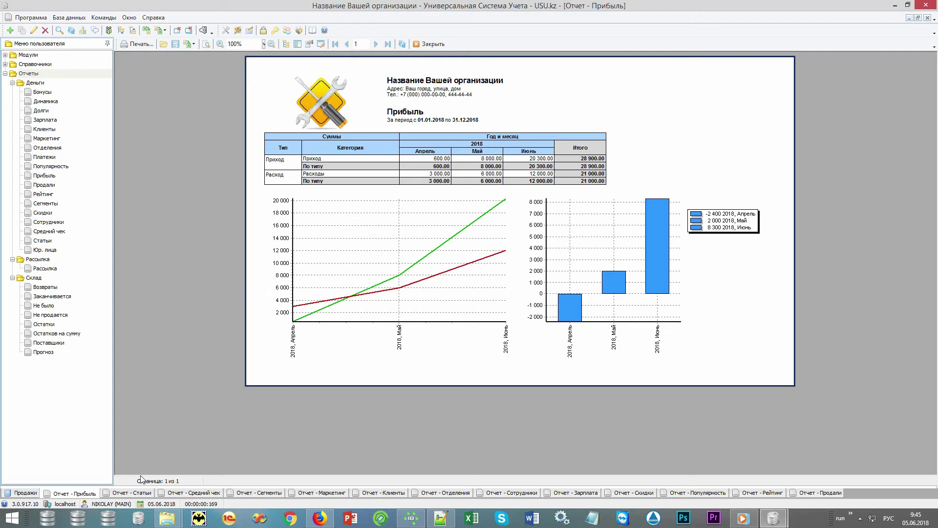
pyautogui.click(130, 493)
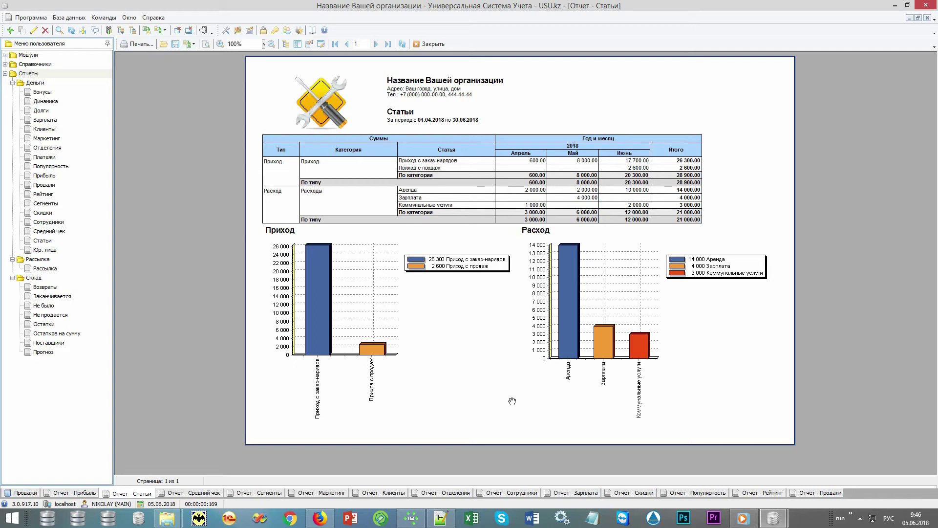
pyautogui.click(48, 75)
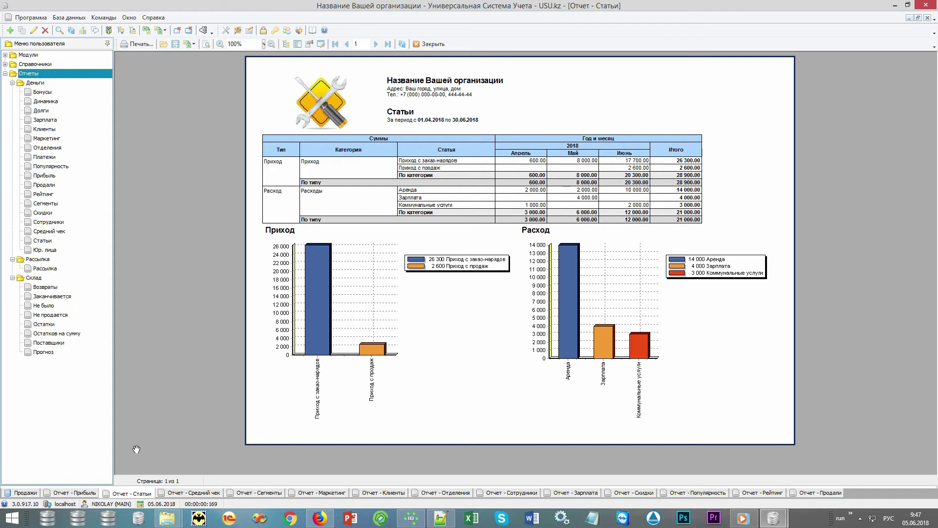
pyautogui.click(190, 493)
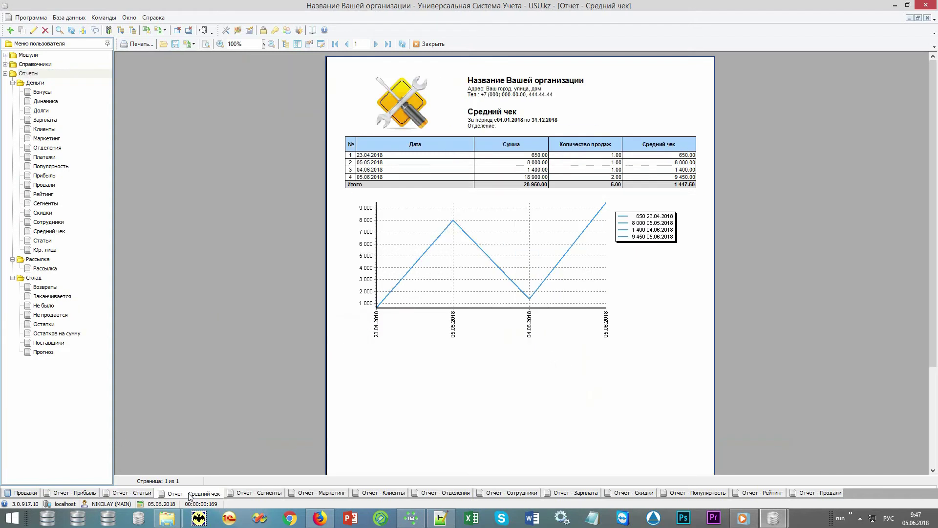